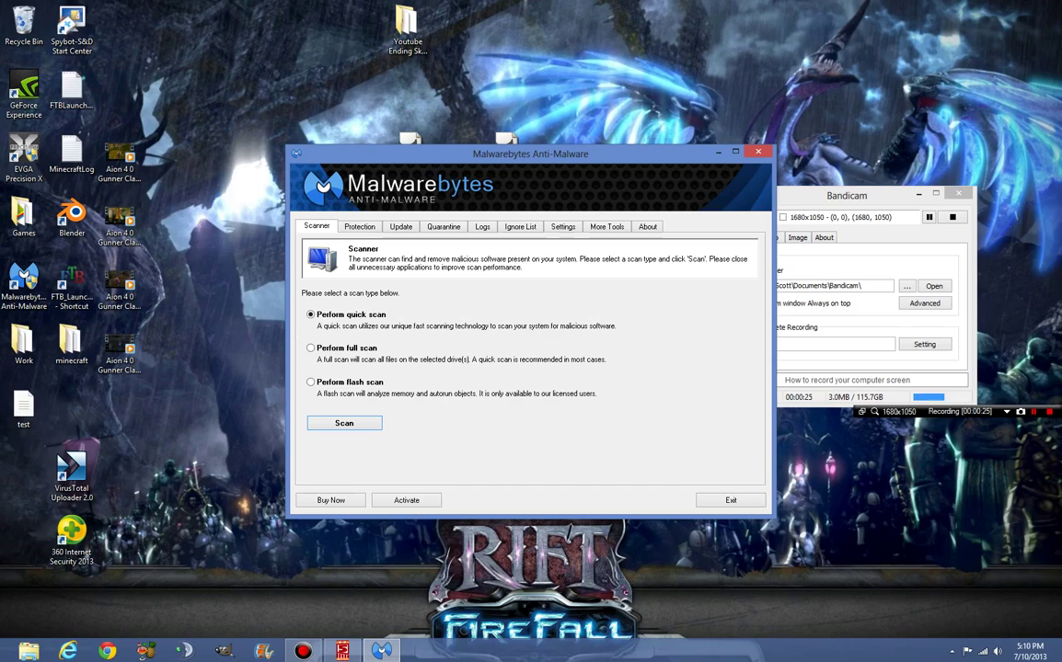
Step: Look through the Malwarebytes Anti-Malware sections, including Update, About and Settings, and close the program
{"action": "left_click", "coordinate": [400, 227]}
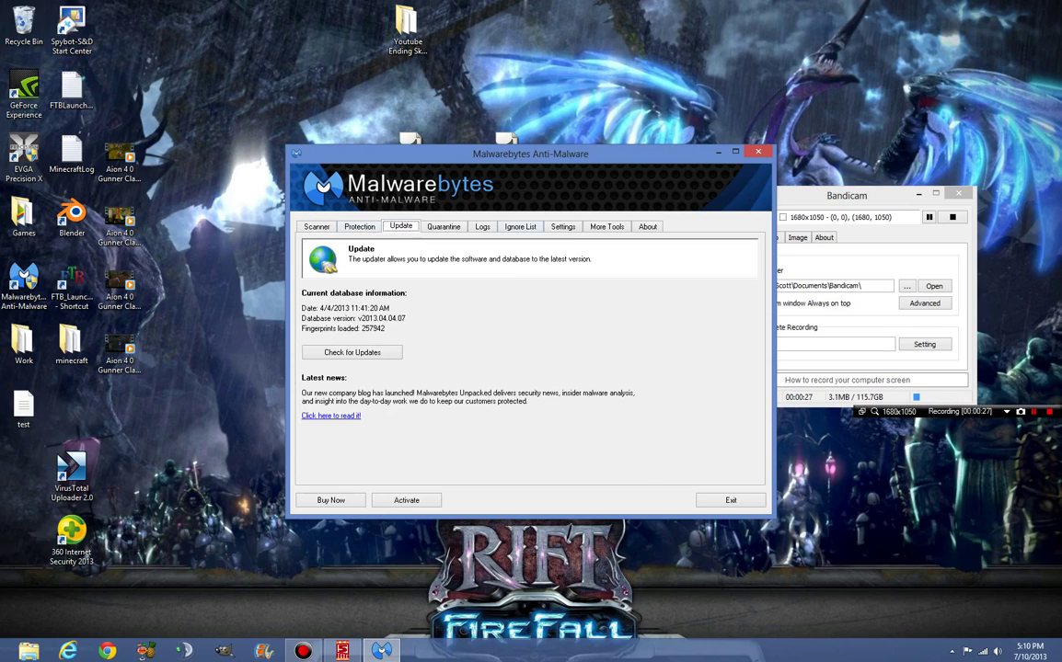
{"action": "left_click", "coordinate": [520, 226]}
{"action": "left_click", "coordinate": [606, 227]}
{"action": "left_click", "coordinate": [646, 226]}
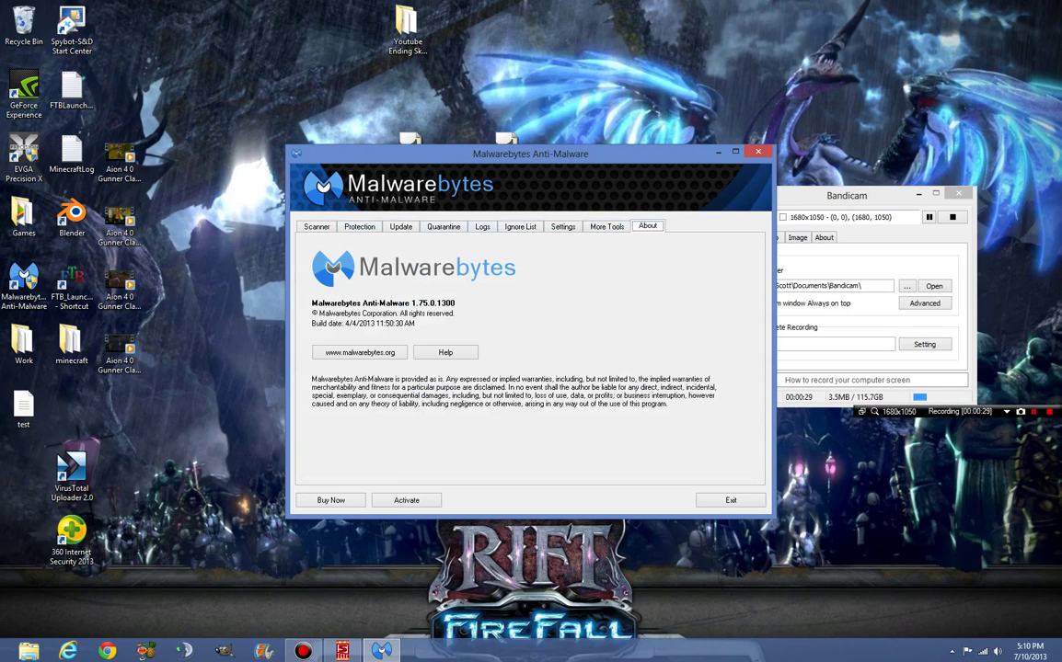
{"action": "key", "text": "Right"}
{"action": "key", "text": "Right"}
{"action": "key", "text": "Right"}
{"action": "key", "text": "Right"}
{"action": "key", "text": "Right"}
{"action": "key", "text": "Right"}
{"action": "key", "text": "Right"}
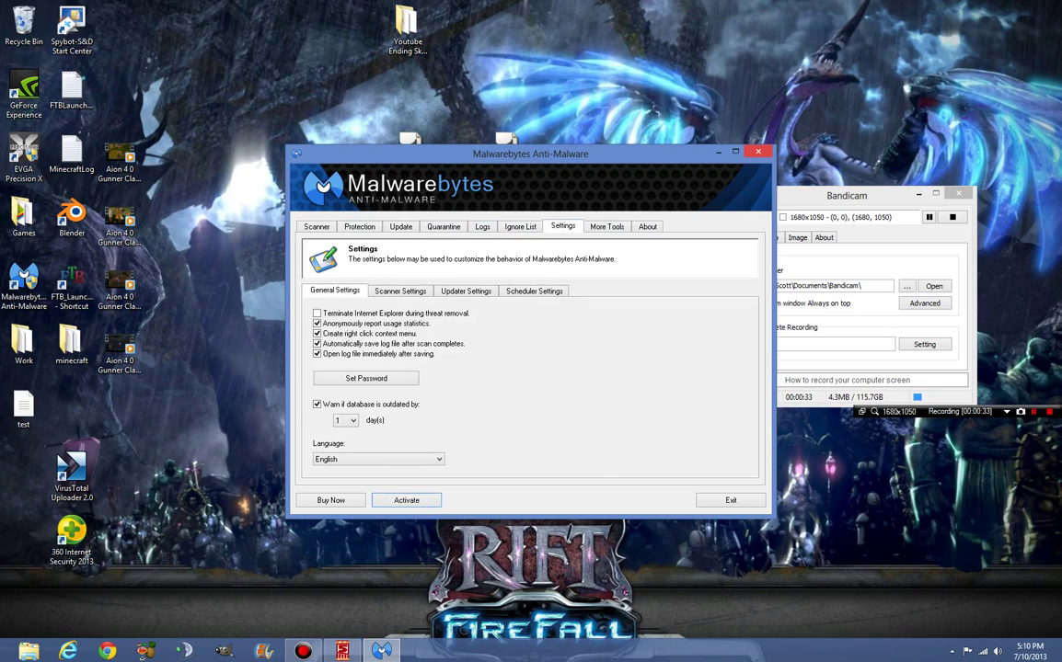
{"action": "key", "text": "alt+F4"}
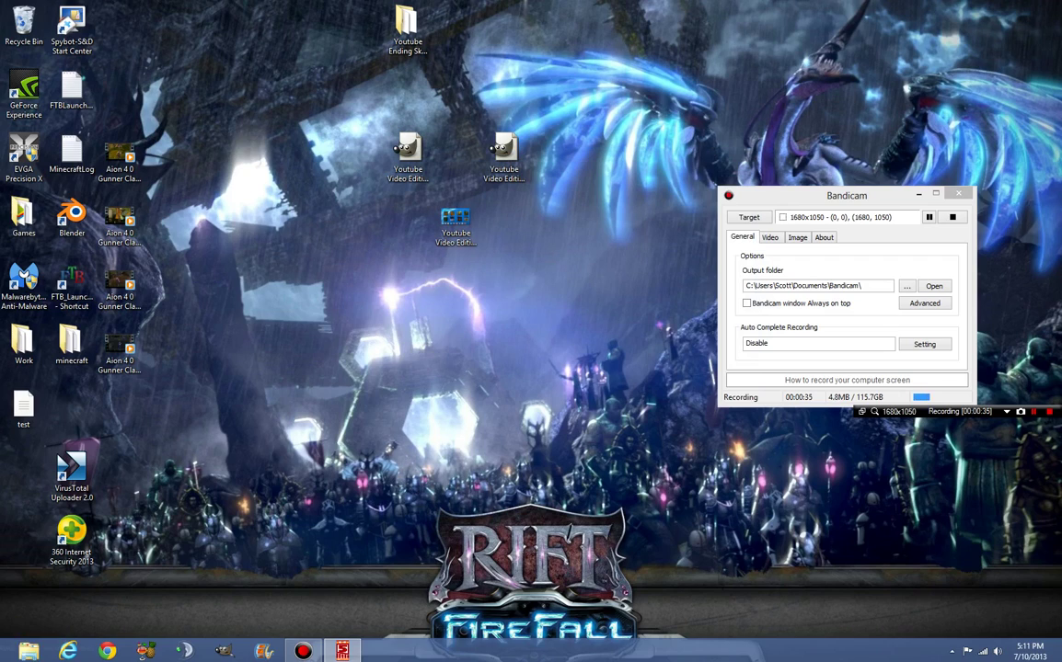
Step: Search the installed apps for "uninstall" and launch Uninstall Programs
{"action": "key", "text": "super"}
{"action": "type", "text": "uninsta"}
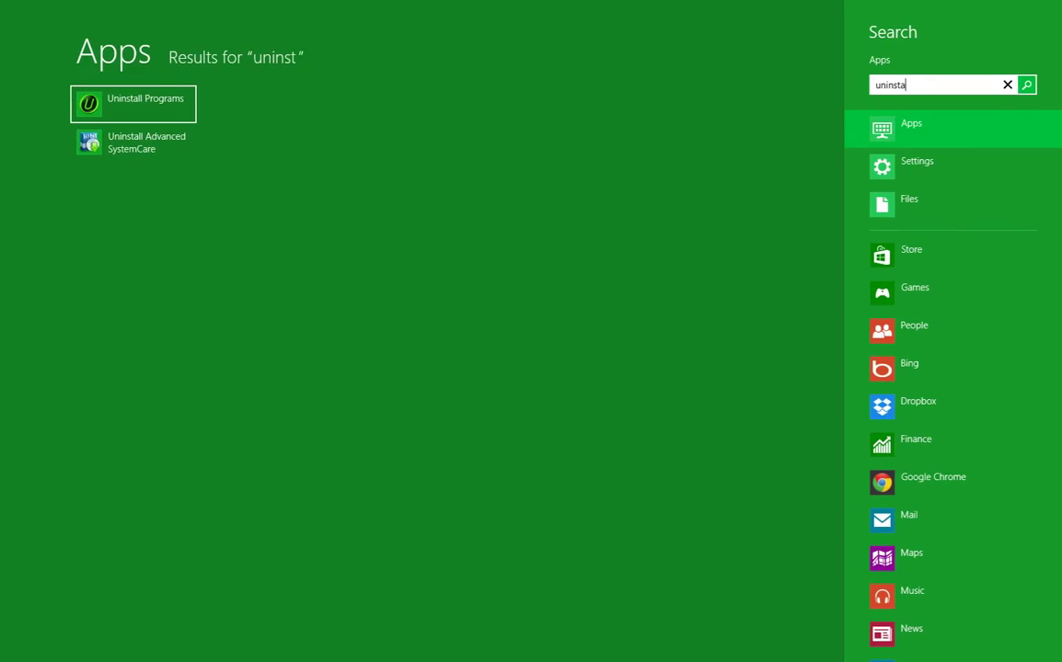
{"action": "type", "text": "ll"}
{"action": "key", "text": "Return"}
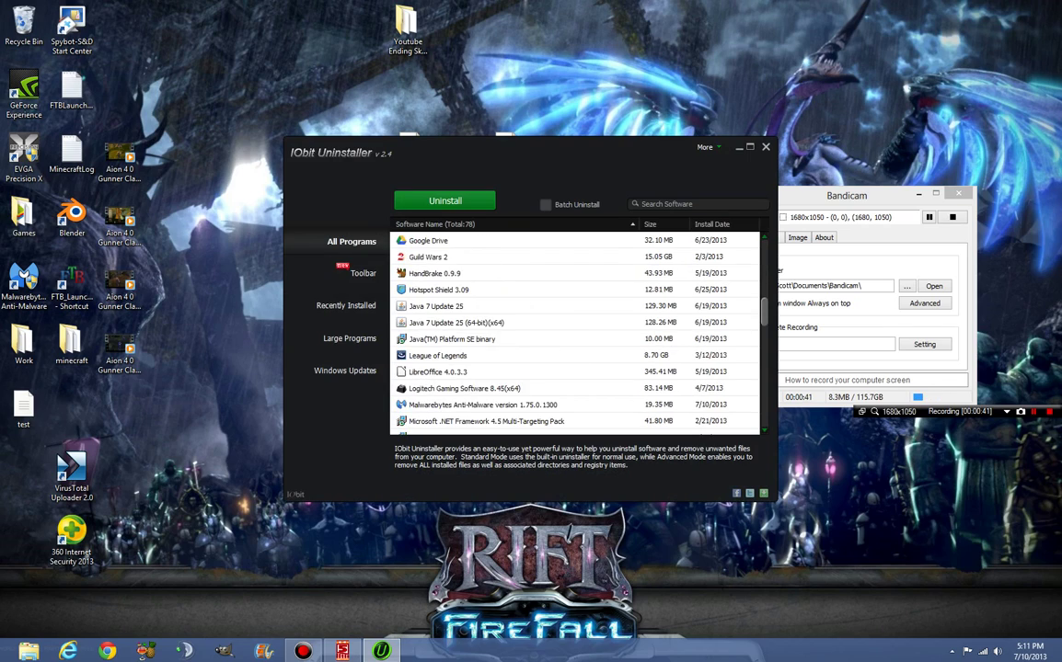
Step: Open IObit's Forced Uninstall and search for the program by the exact name Malwarebytes
{"action": "scroll", "coordinate": [574, 331], "scroll_direction": "down", "scroll_amount": 8}
{"action": "left_click", "coordinate": [705, 147]}
{"action": "left_click", "coordinate": [699, 145]}
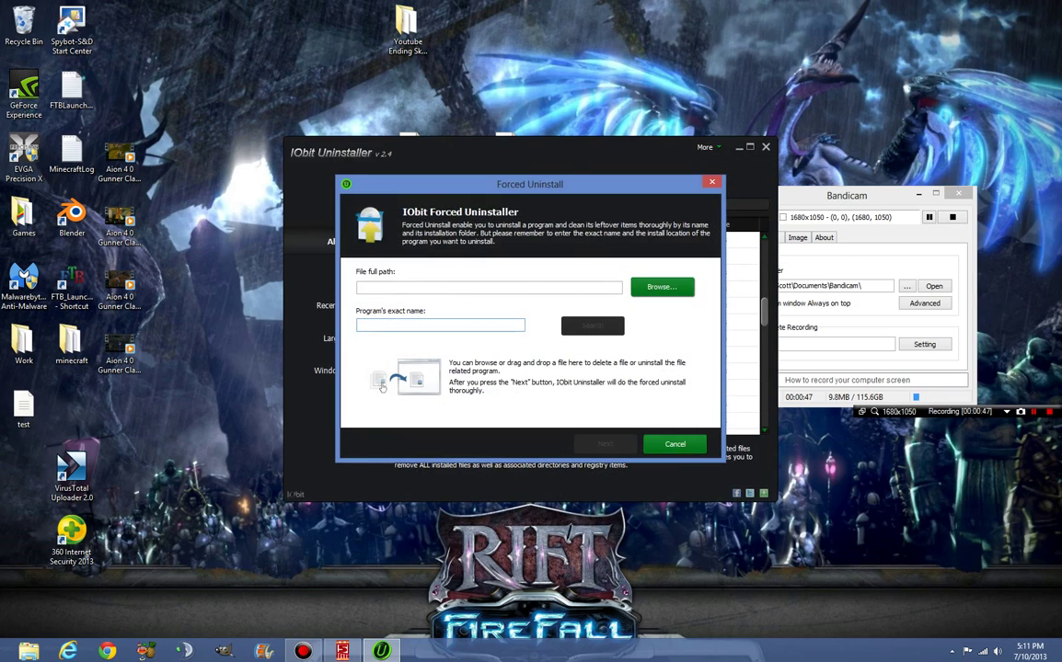
{"action": "type", "text": "Malwarebyt"}
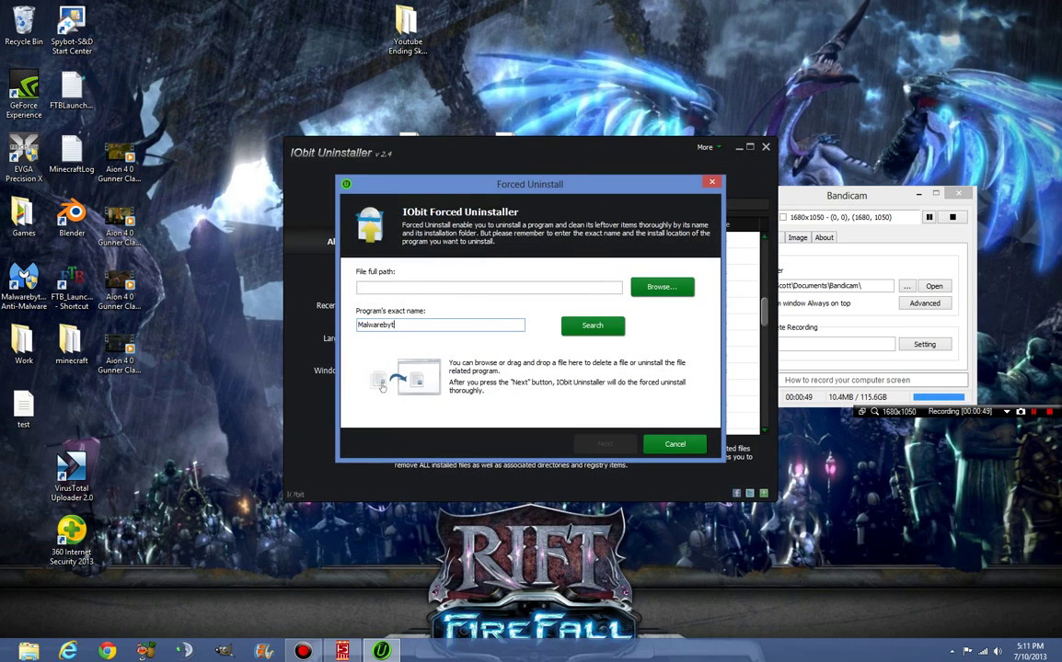
{"action": "type", "text": "es"}
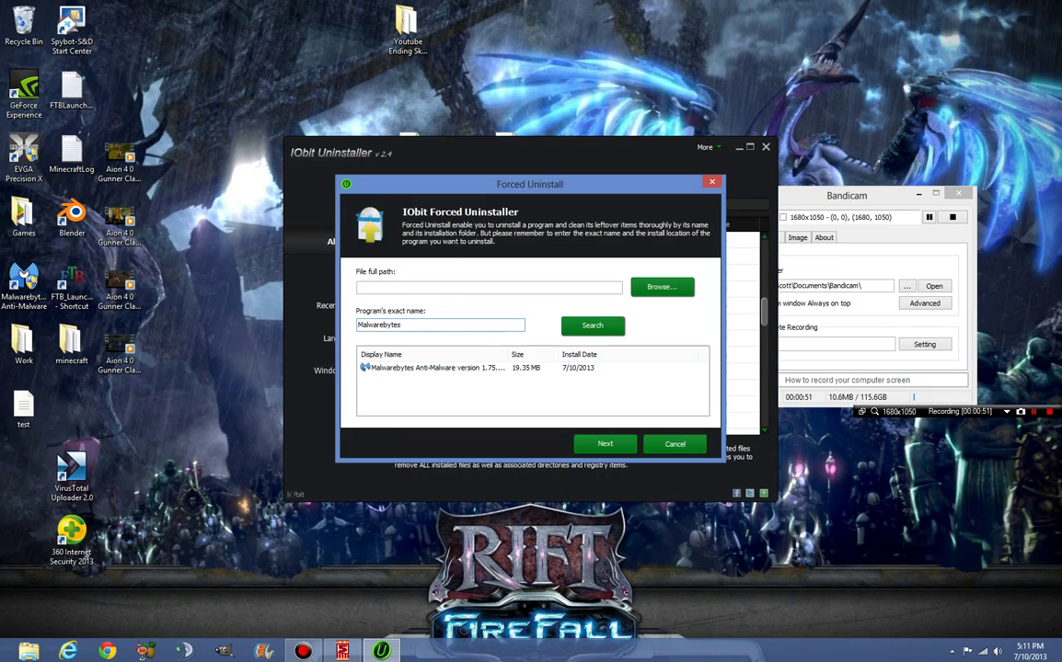
Step: Uninstall the Malwarebytes Anti-Malware entry found by Forced Uninstall, using its built-in uninstaller
{"action": "left_click", "coordinate": [432, 368]}
{"action": "left_click", "coordinate": [604, 443]}
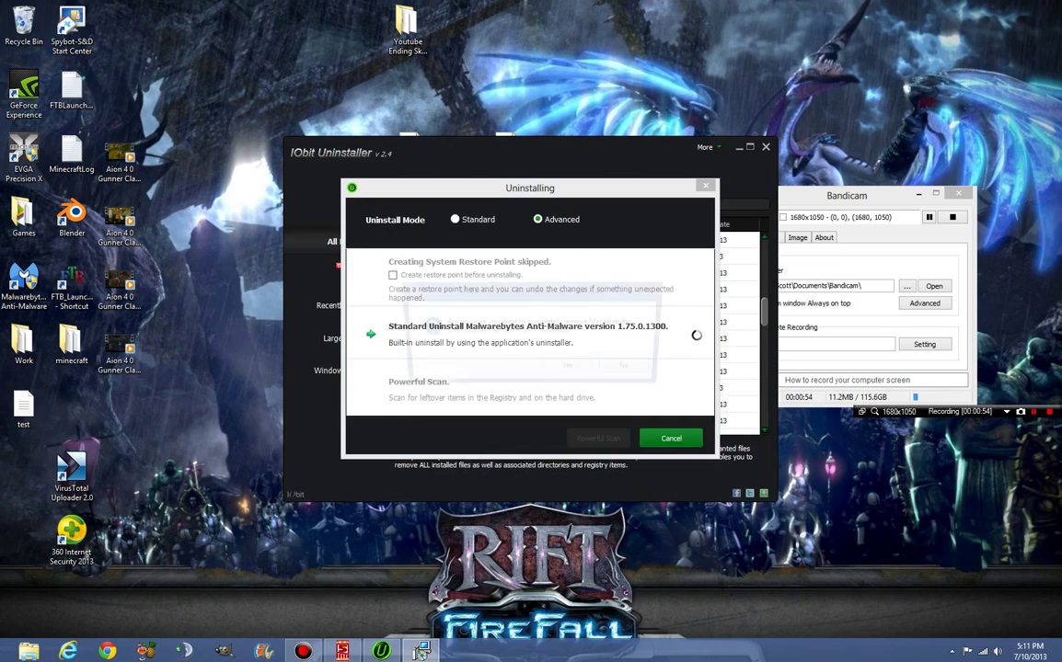
{"action": "left_click", "coordinate": [570, 369]}
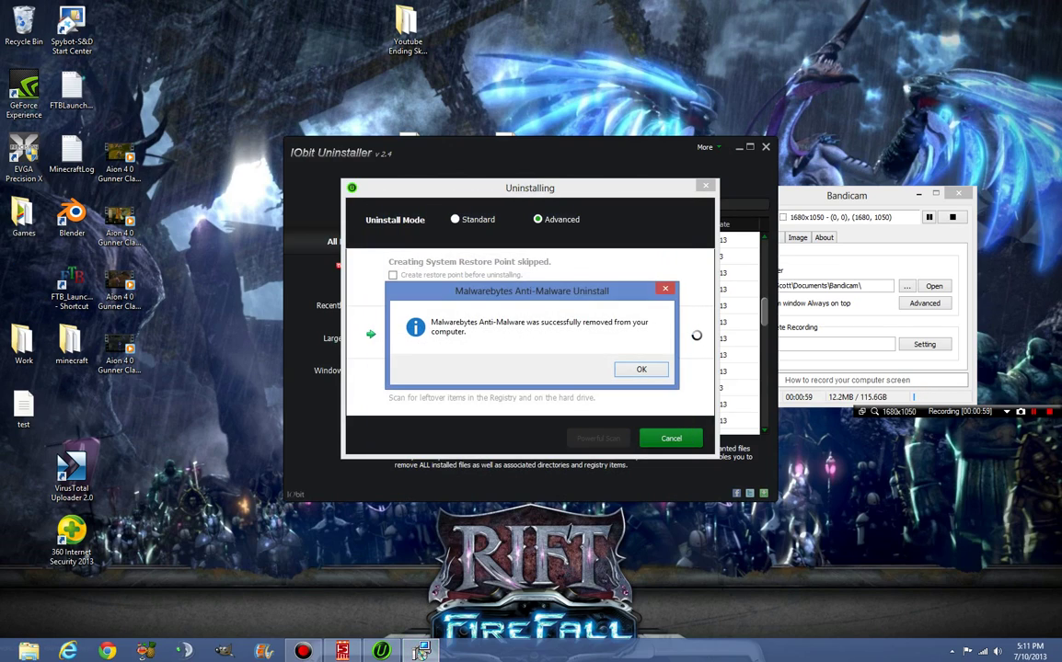
{"action": "key", "text": "Return"}
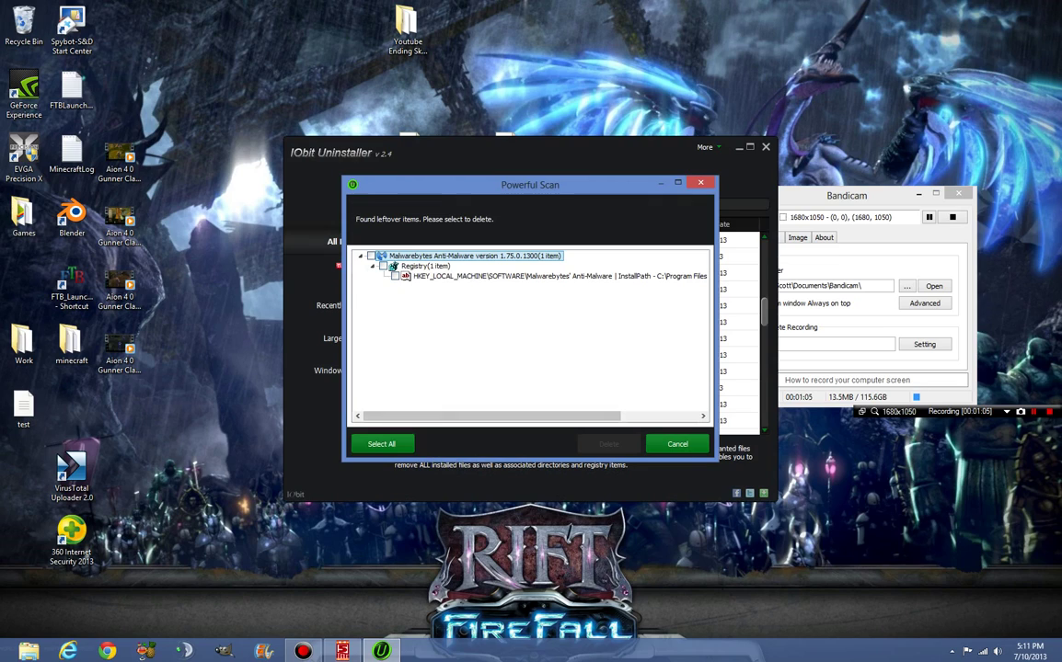
Step: Delete all leftover Malwarebytes registry items listed in the Powerful Scan and close the uninstaller
{"action": "left_click", "coordinate": [608, 443]}
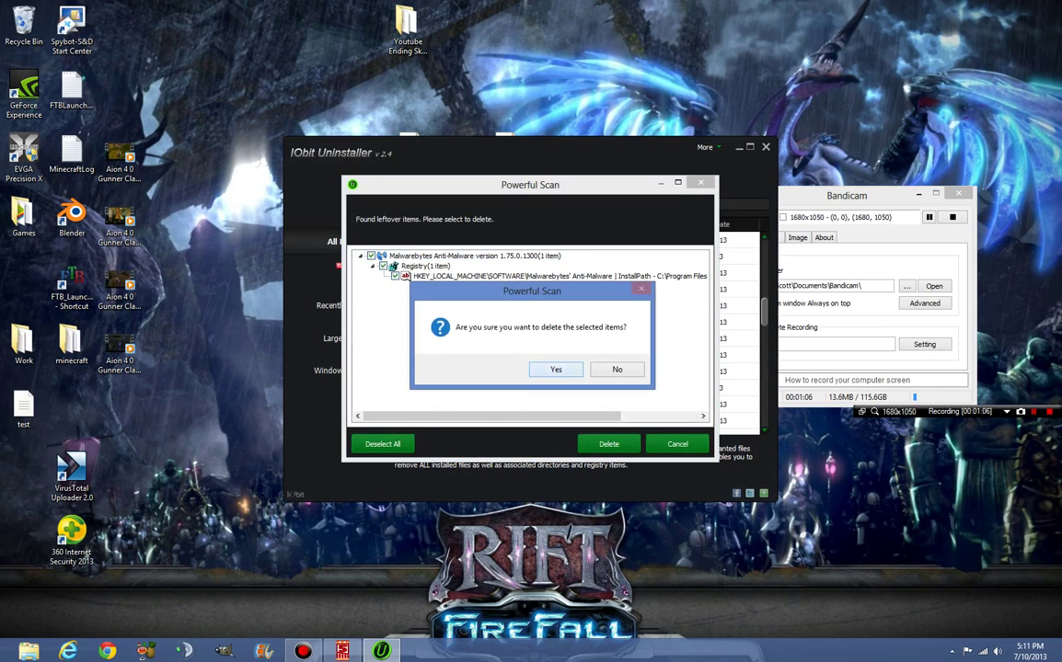
{"action": "left_click", "coordinate": [553, 369]}
{"action": "key", "text": "Return"}
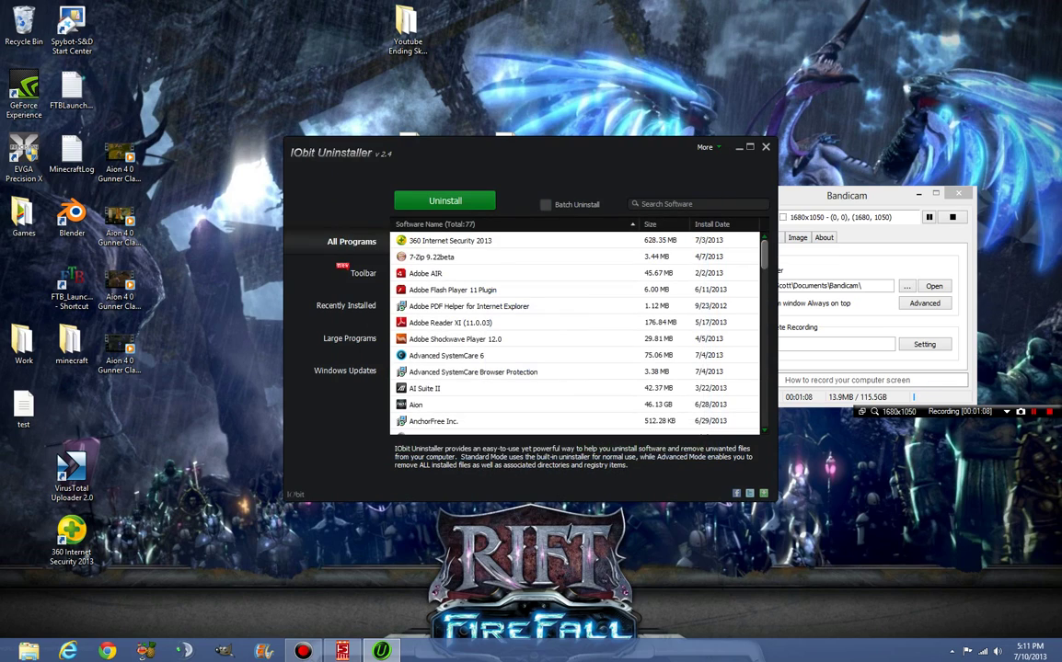
{"action": "left_click", "coordinate": [765, 147]}
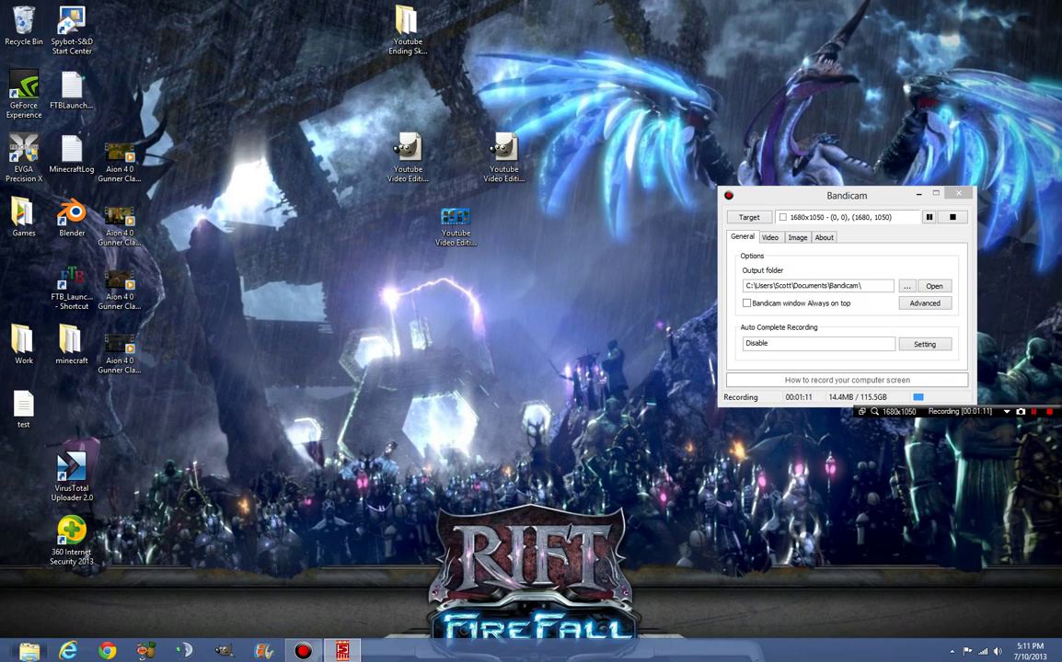
Step: Delete the Malwarebytes Anti-Exploit folder from Program Files on Local Disk (C:) in File Explorer
{"action": "left_click", "coordinate": [28, 651]}
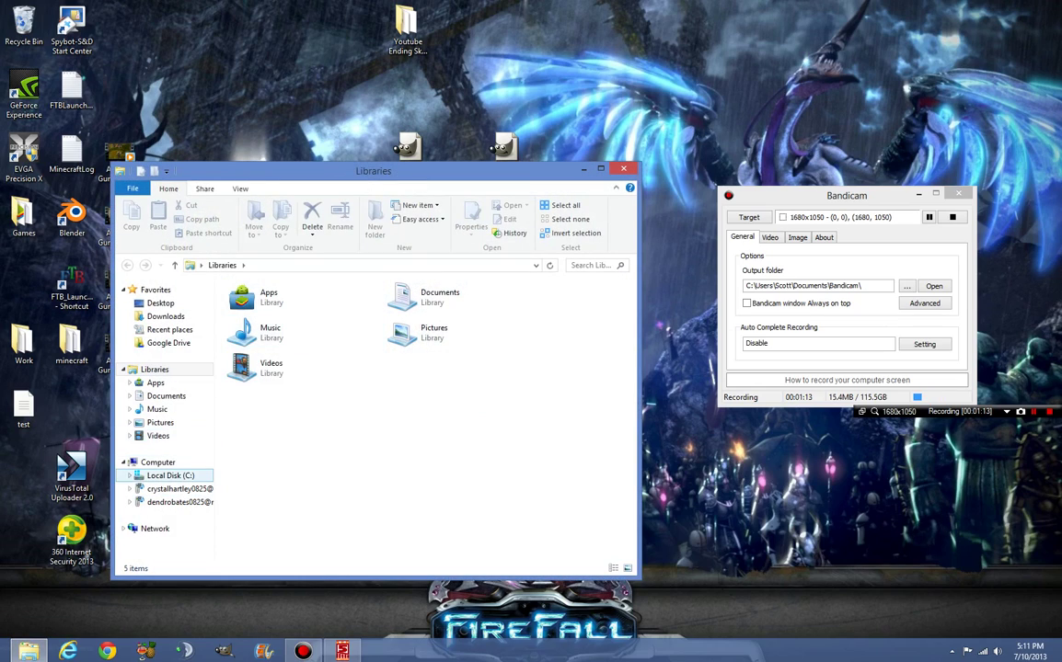
{"action": "left_click", "coordinate": [170, 475]}
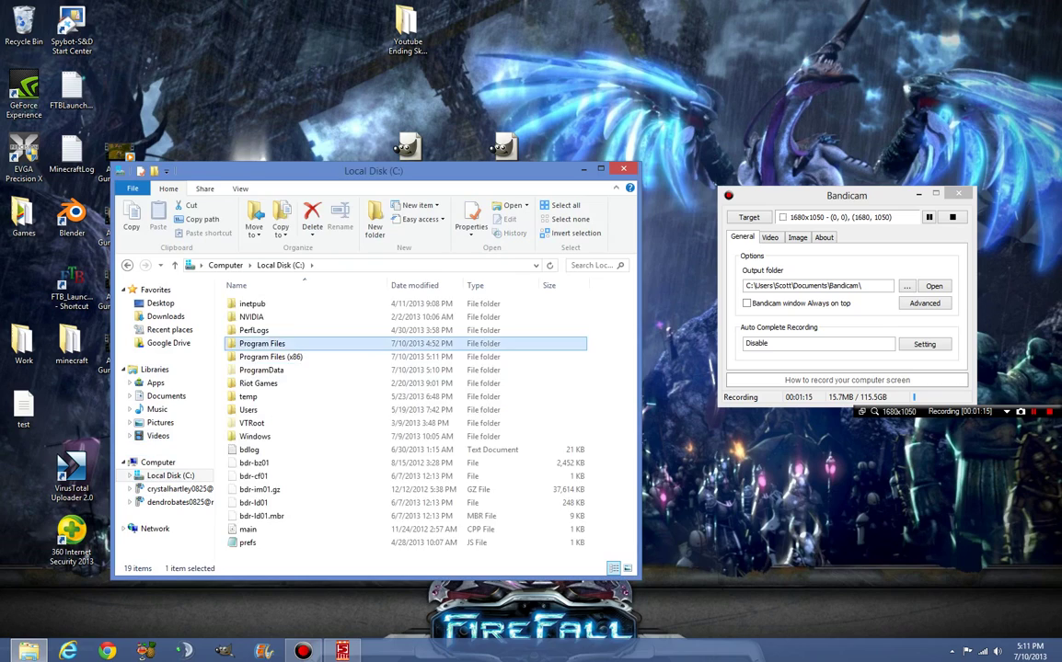
{"action": "double_click", "coordinate": [263, 343]}
{"action": "scroll", "coordinate": [276, 381], "scroll_direction": "down", "scroll_amount": 3}
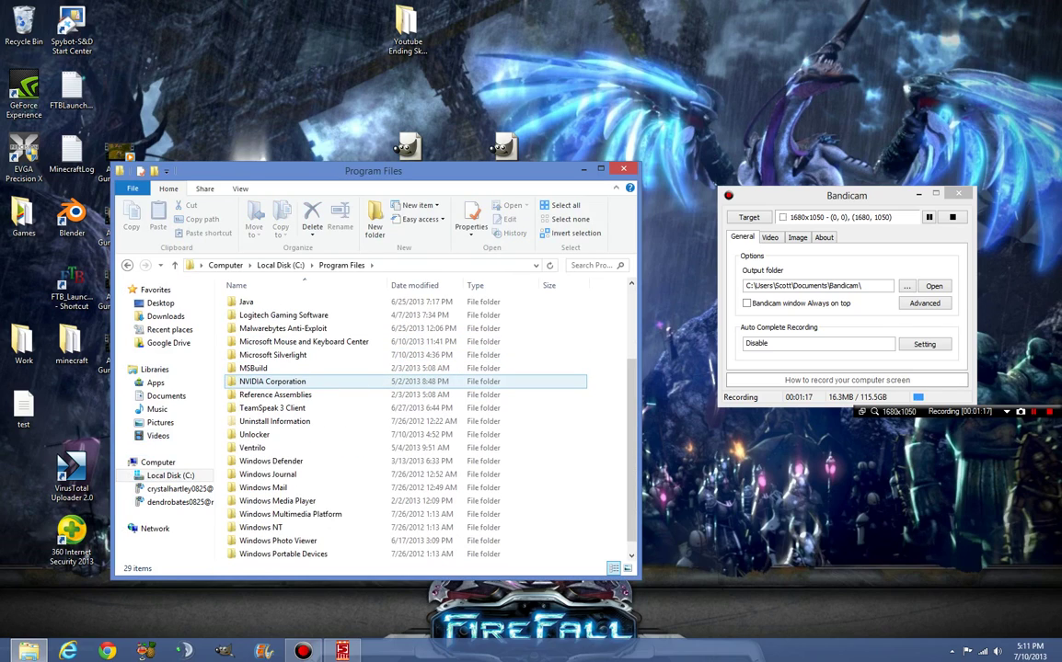
{"action": "scroll", "coordinate": [276, 368], "scroll_direction": "up", "scroll_amount": 1}
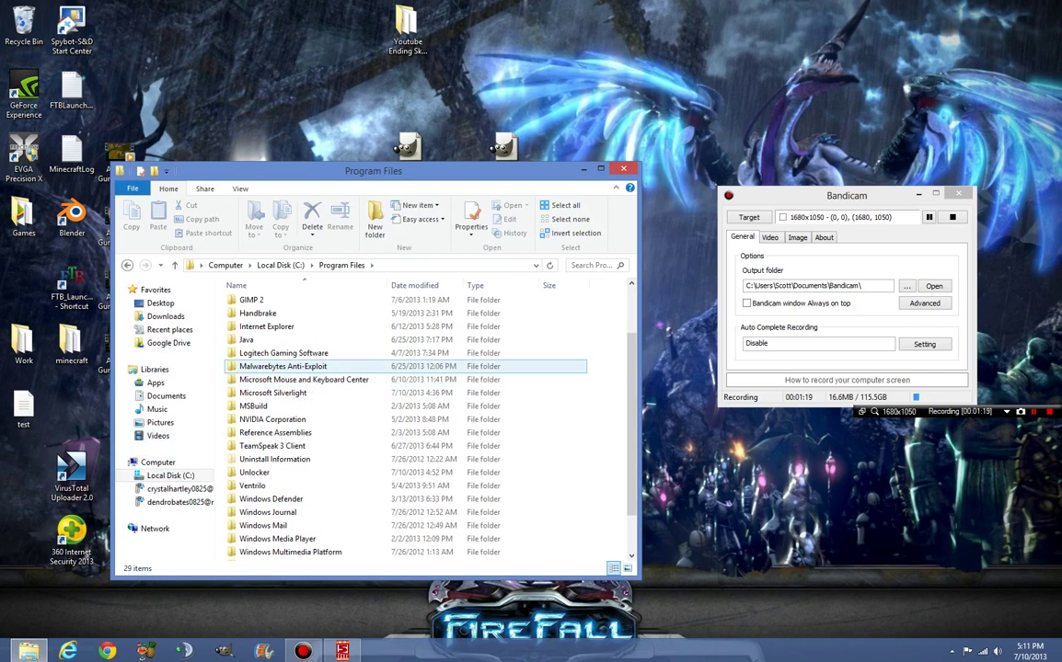
{"action": "left_click", "coordinate": [282, 366]}
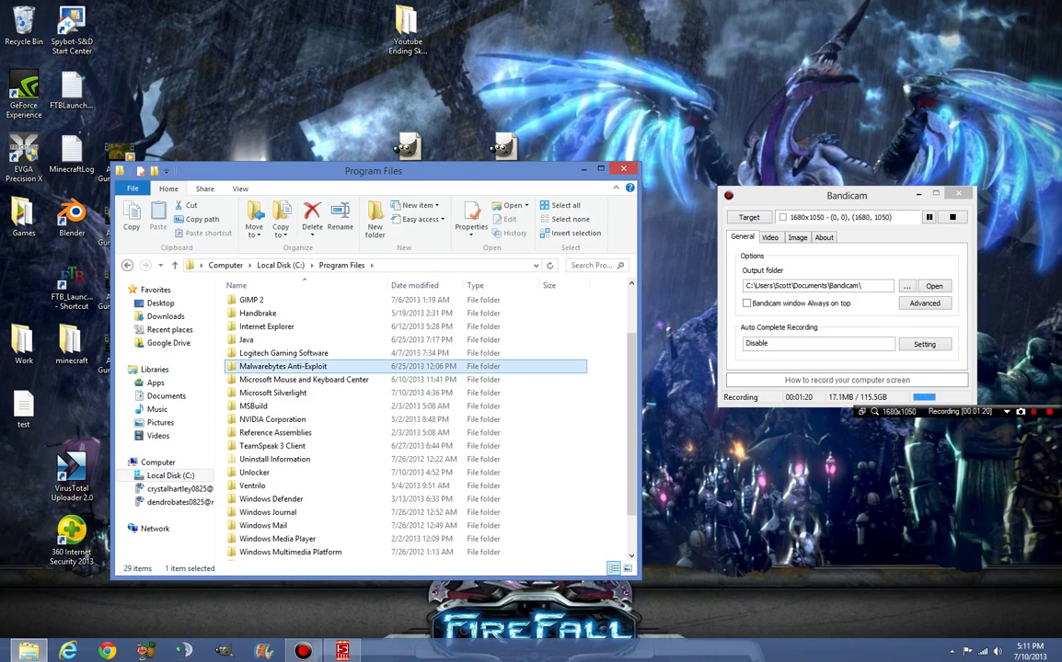
{"action": "key", "text": "Delete"}
{"action": "key", "text": "Return"}
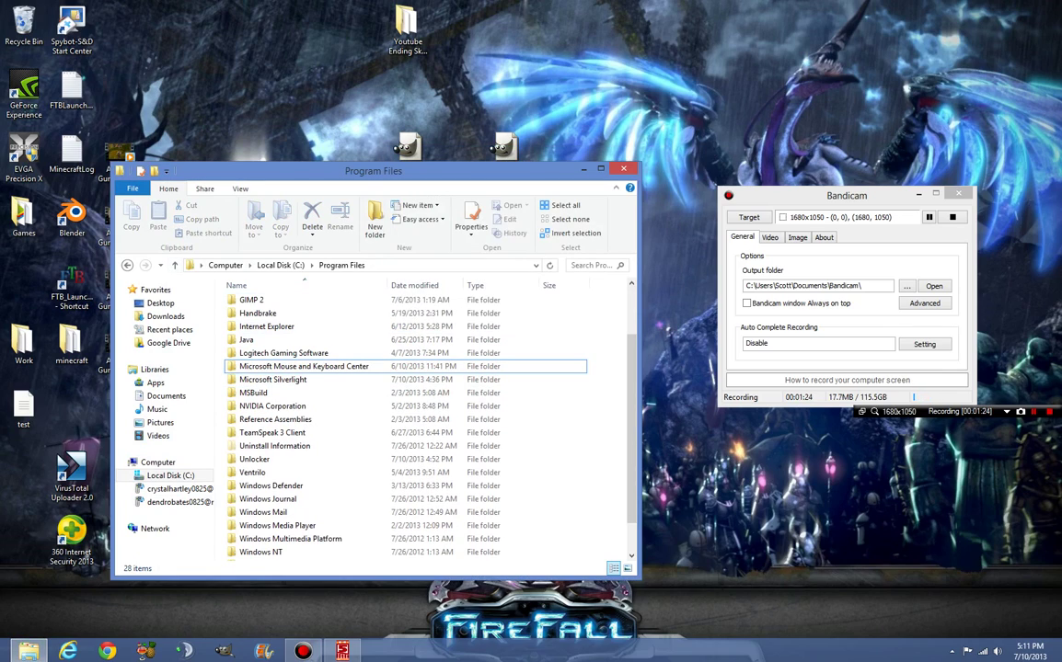
Step: Go to the Program Files (x86) folder on Local Disk (C:)
{"action": "left_click", "coordinate": [175, 265]}
{"action": "left_click", "coordinate": [271, 357]}
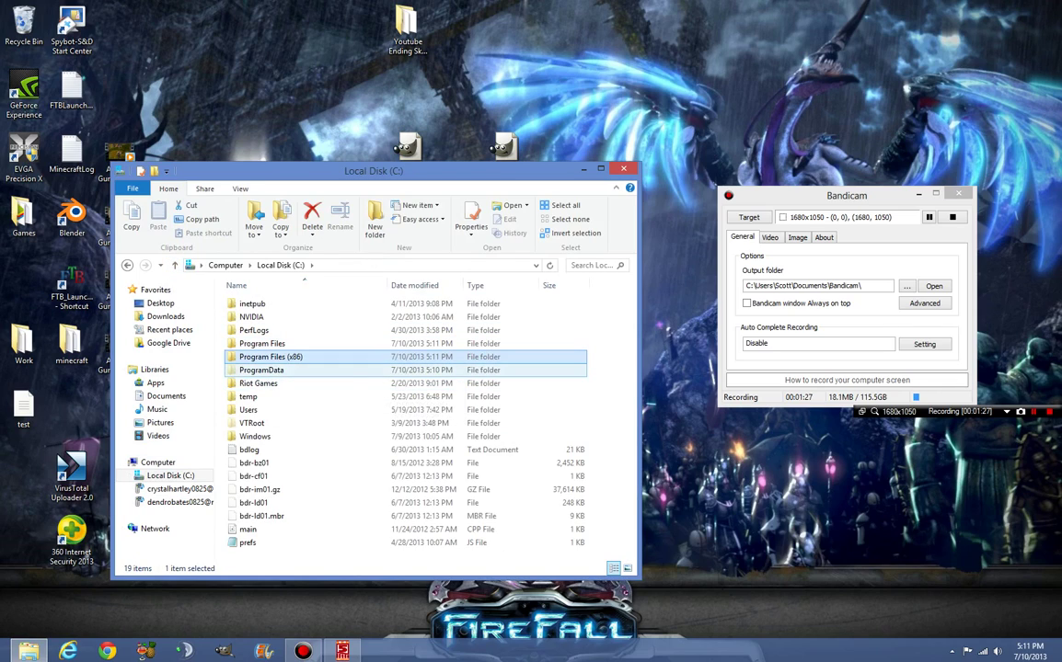
{"action": "double_click", "coordinate": [322, 357]}
{"action": "scroll", "coordinate": [321, 377], "scroll_direction": "down", "scroll_amount": 4}
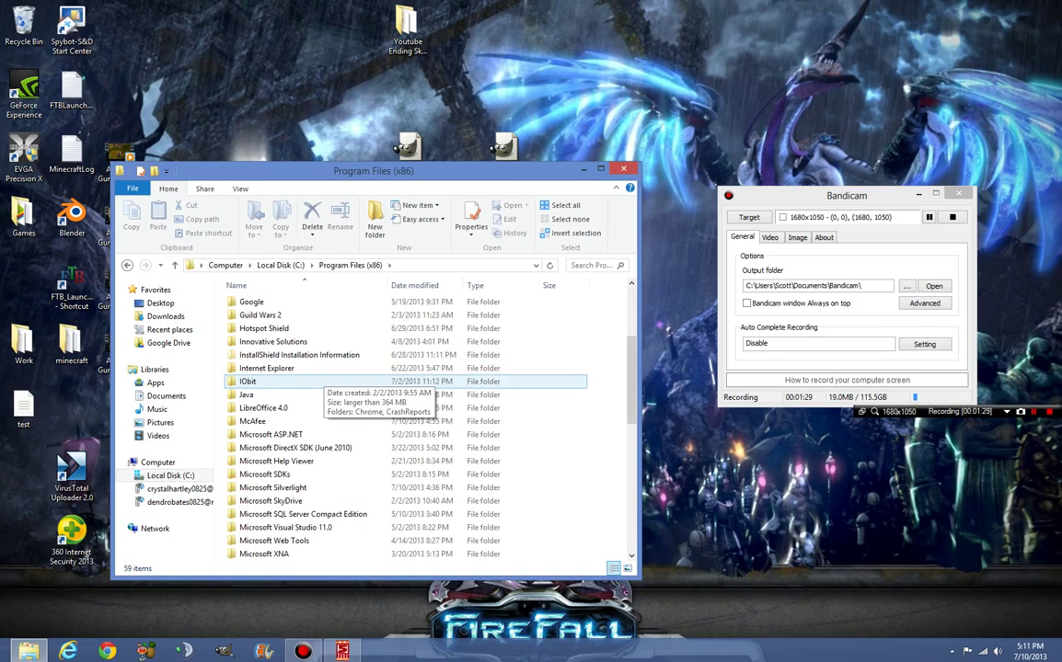
Step: Try to delete the McAfee folder from Program Files (x86)
{"action": "scroll", "coordinate": [312, 379], "scroll_direction": "down", "scroll_amount": 1}
{"action": "left_click", "coordinate": [303, 381]}
{"action": "key", "text": "Delete"}
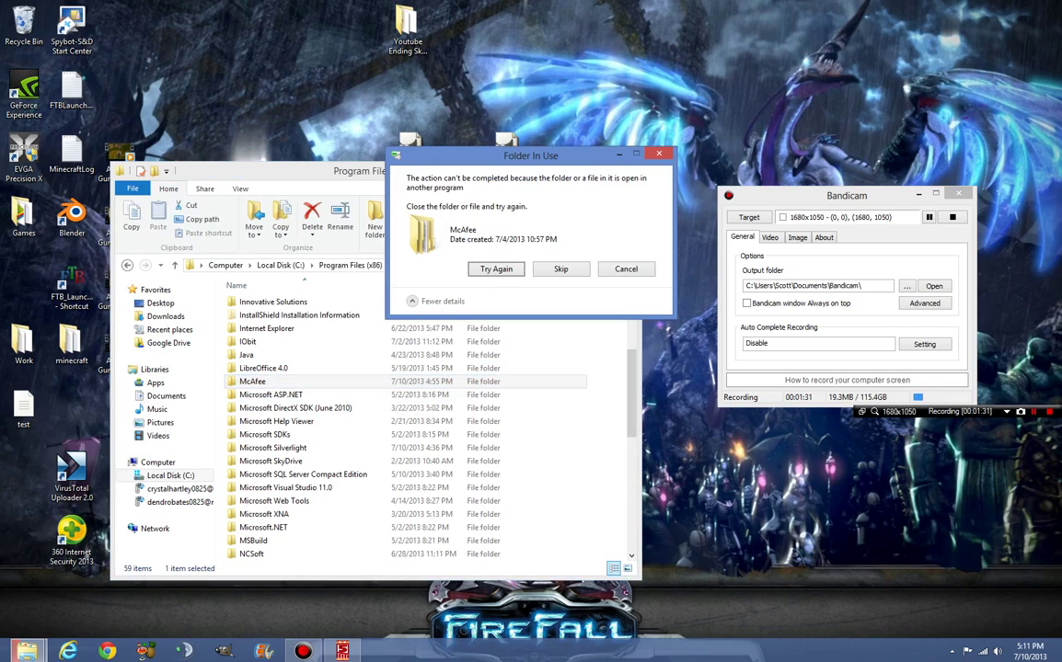
{"action": "key", "text": "Return"}
{"action": "key", "text": "Escape"}
Step: Check the contents of the Open Codecs folder inside Xiph.Org and return to Program Files (x86)
{"action": "scroll", "coordinate": [313, 379], "scroll_direction": "down", "scroll_amount": 4}
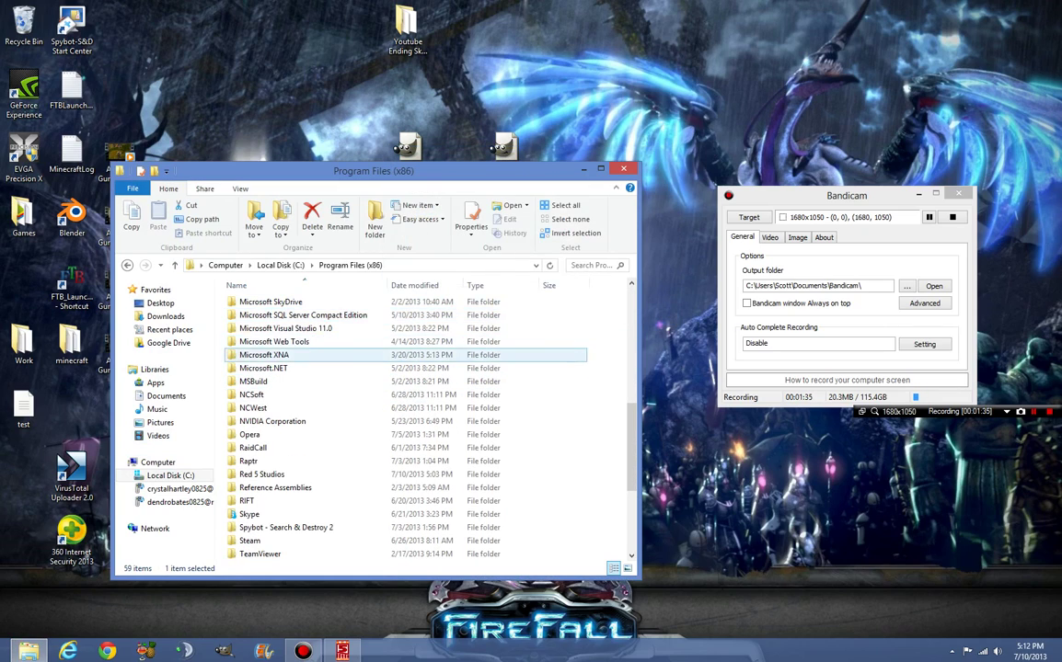
{"action": "scroll", "coordinate": [313, 379], "scroll_direction": "down", "scroll_amount": 4}
{"action": "left_click", "coordinate": [276, 368]}
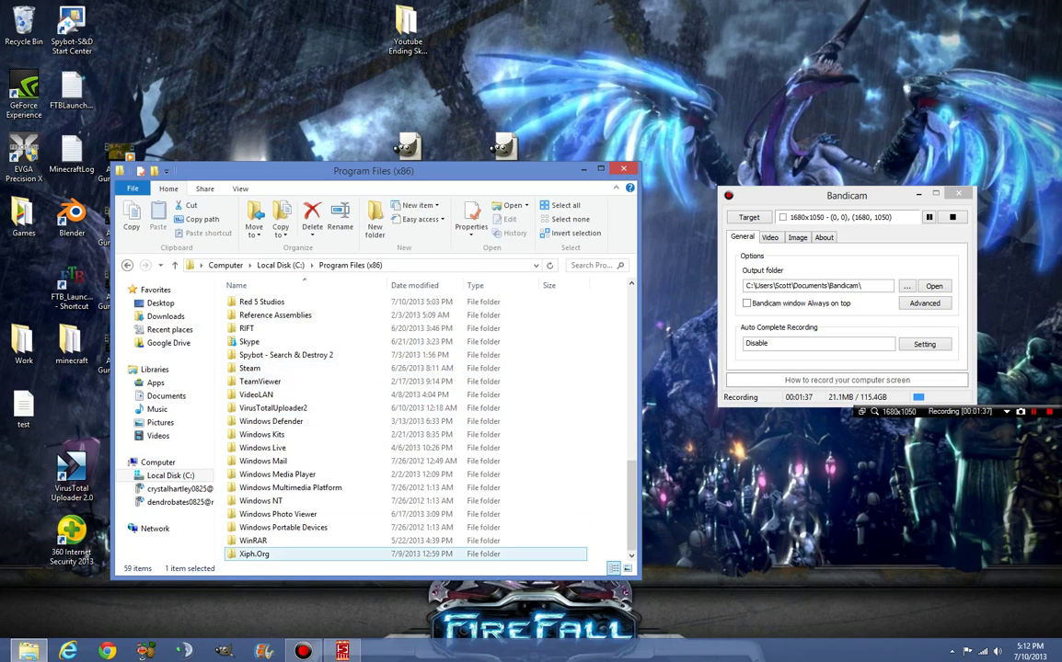
{"action": "double_click", "coordinate": [253, 554]}
{"action": "double_click", "coordinate": [261, 304]}
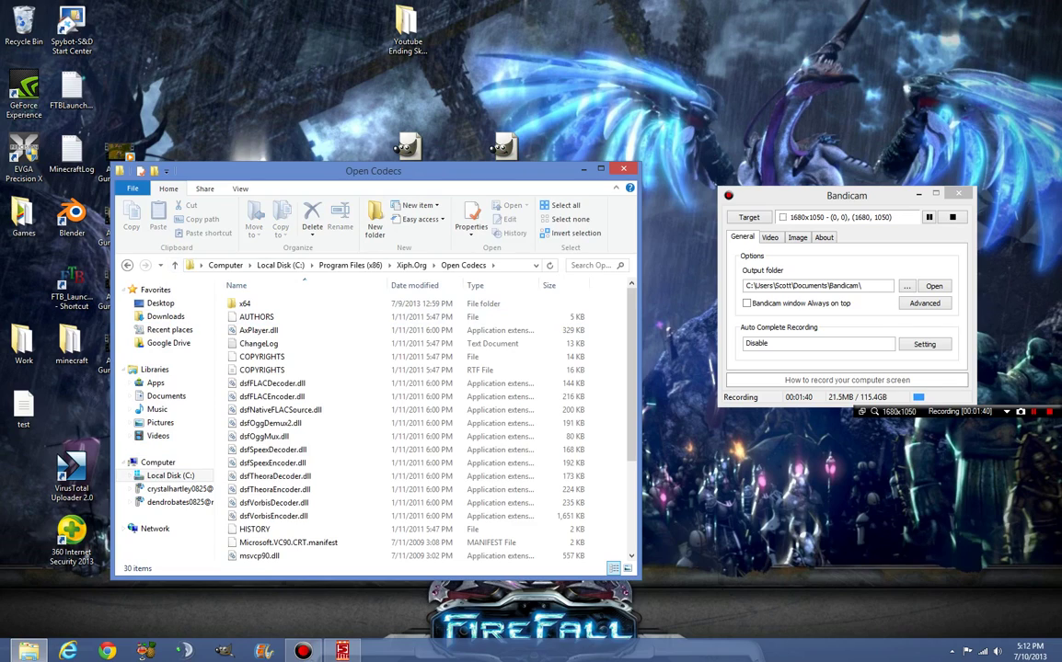
{"action": "left_click", "coordinate": [174, 265]}
{"action": "left_click", "coordinate": [174, 265]}
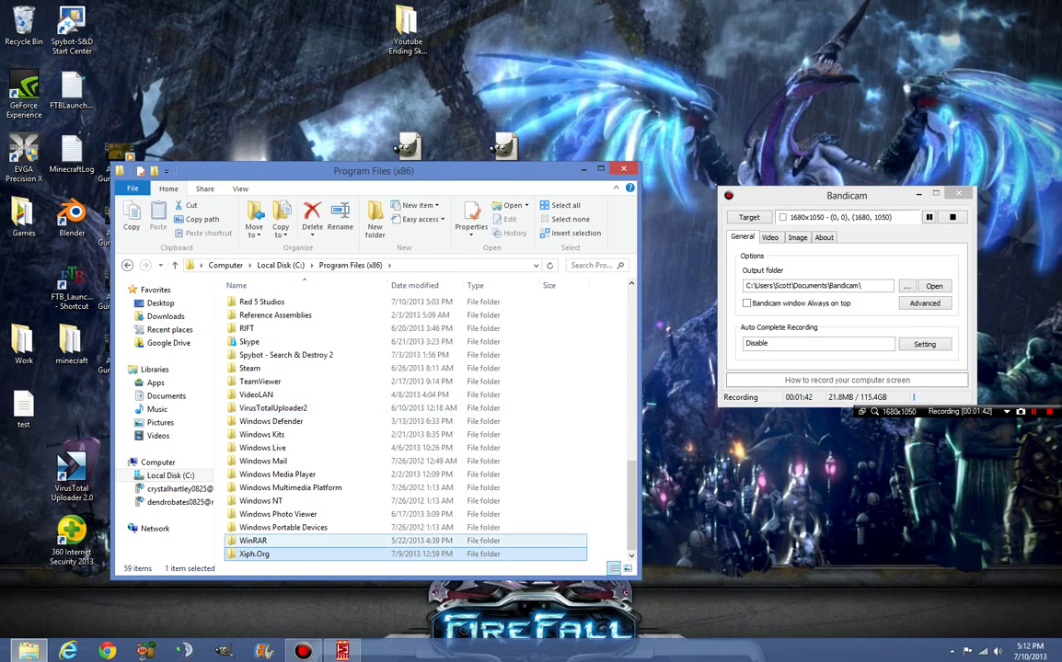
Step: Delete the WinRAR folder from Program Files (x86), granting administrator permission
{"action": "left_click", "coordinate": [316, 540]}
{"action": "key", "text": "Delete"}
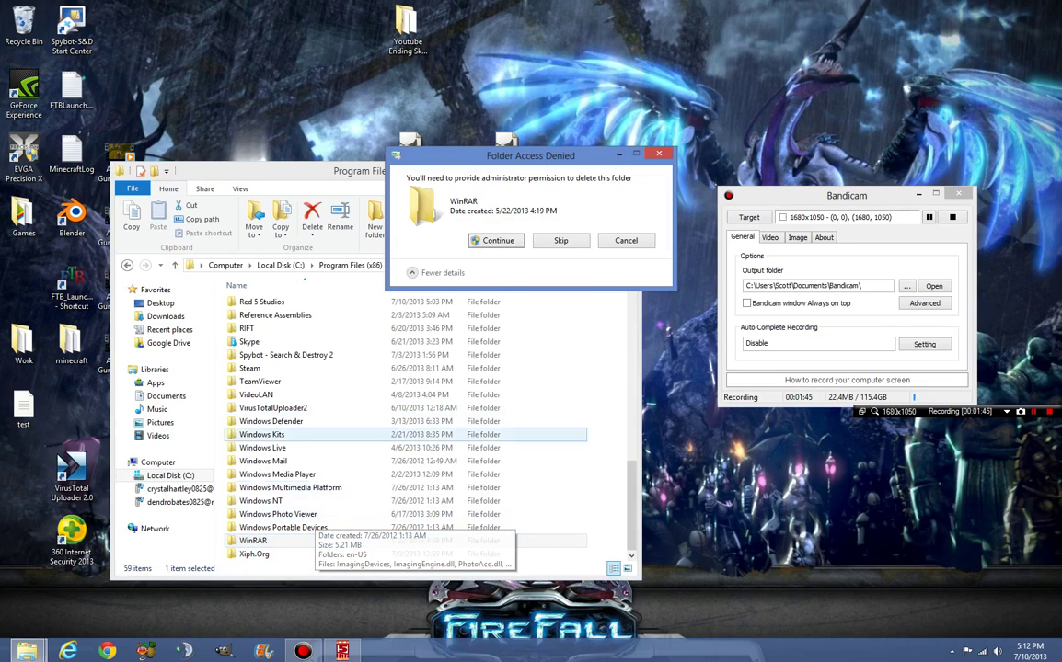
{"action": "key", "text": "Return"}
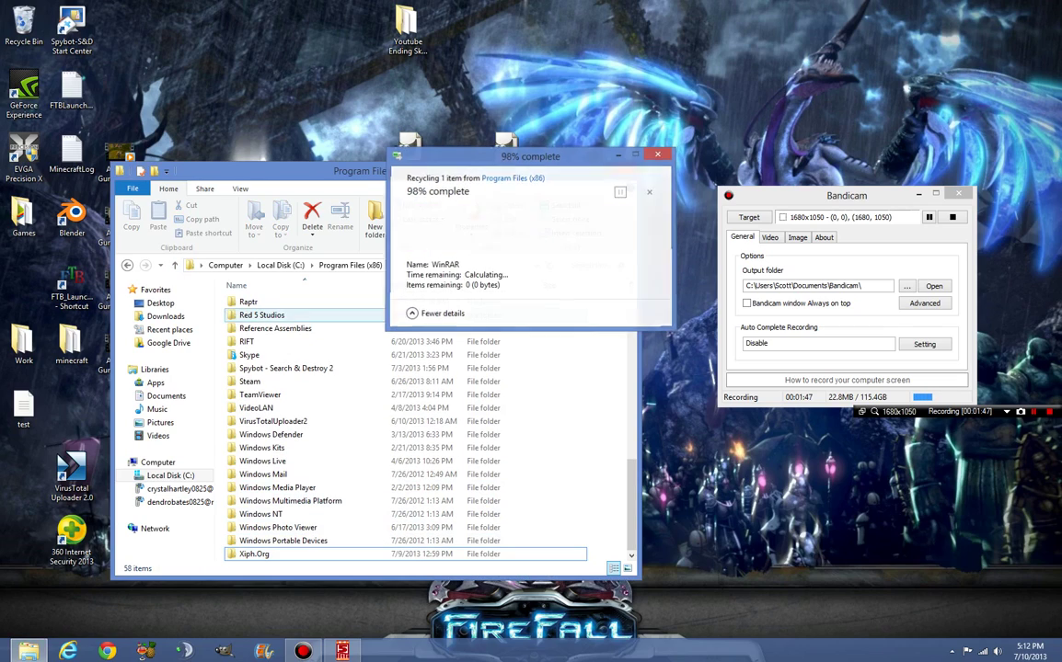
Step: Open the ProgramData folder on Local Disk (C:) and check inside its first subfolder
{"action": "key", "text": "BackSpace"}
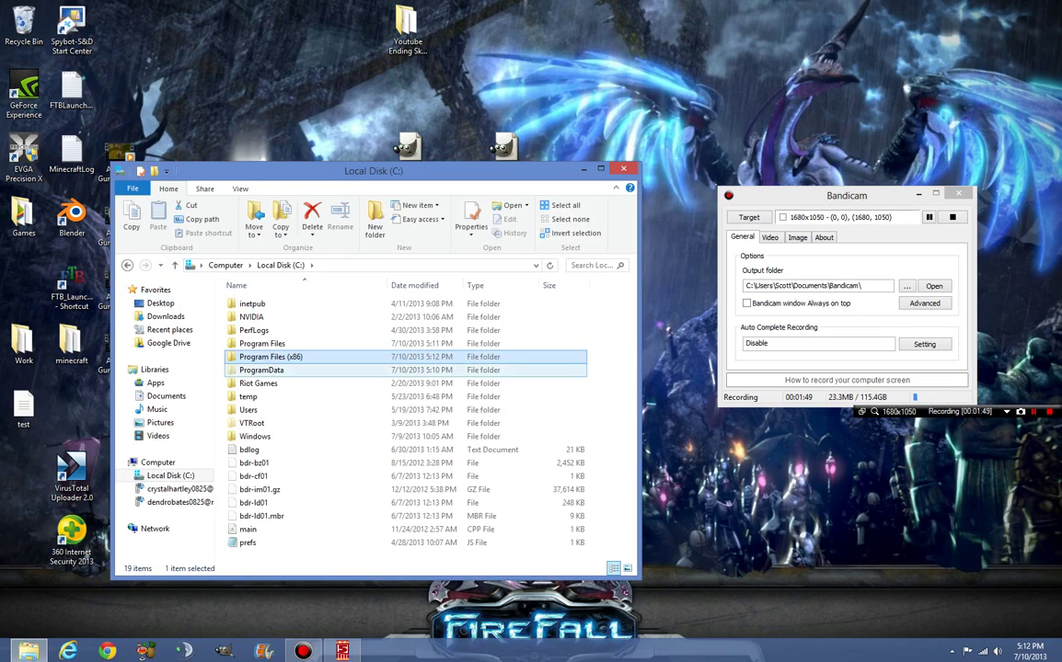
{"action": "double_click", "coordinate": [261, 370]}
{"action": "scroll", "coordinate": [405, 382], "scroll_direction": "down", "scroll_amount": 2}
{"action": "scroll", "coordinate": [404, 382], "scroll_direction": "up", "scroll_amount": 2}
{"action": "left_click", "coordinate": [309, 304]}
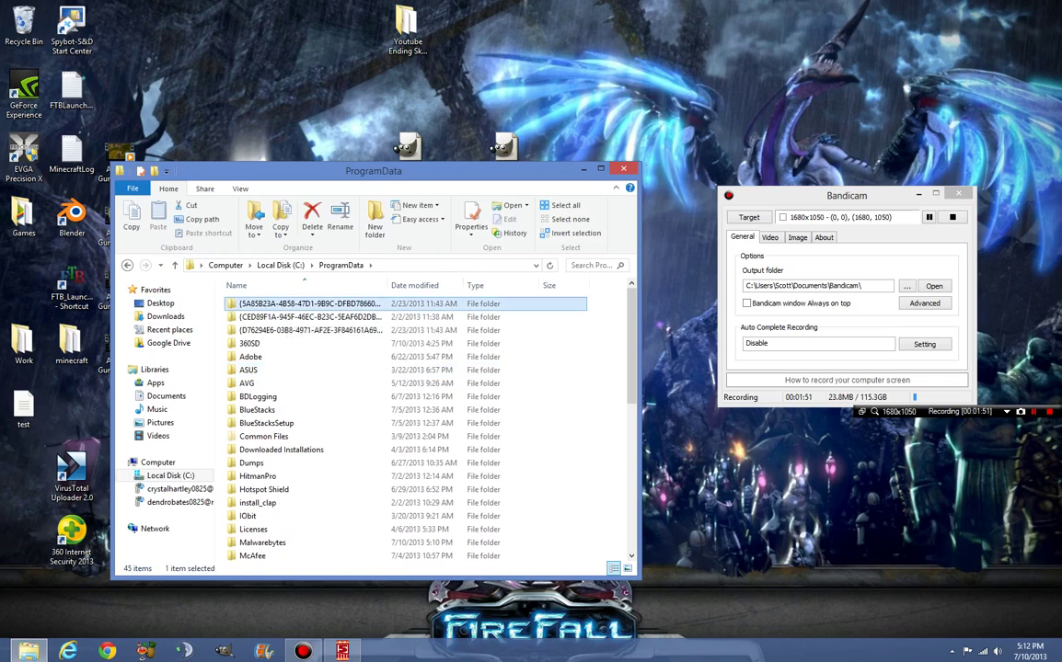
{"action": "double_click", "coordinate": [309, 303]}
{"action": "left_click", "coordinate": [175, 265]}
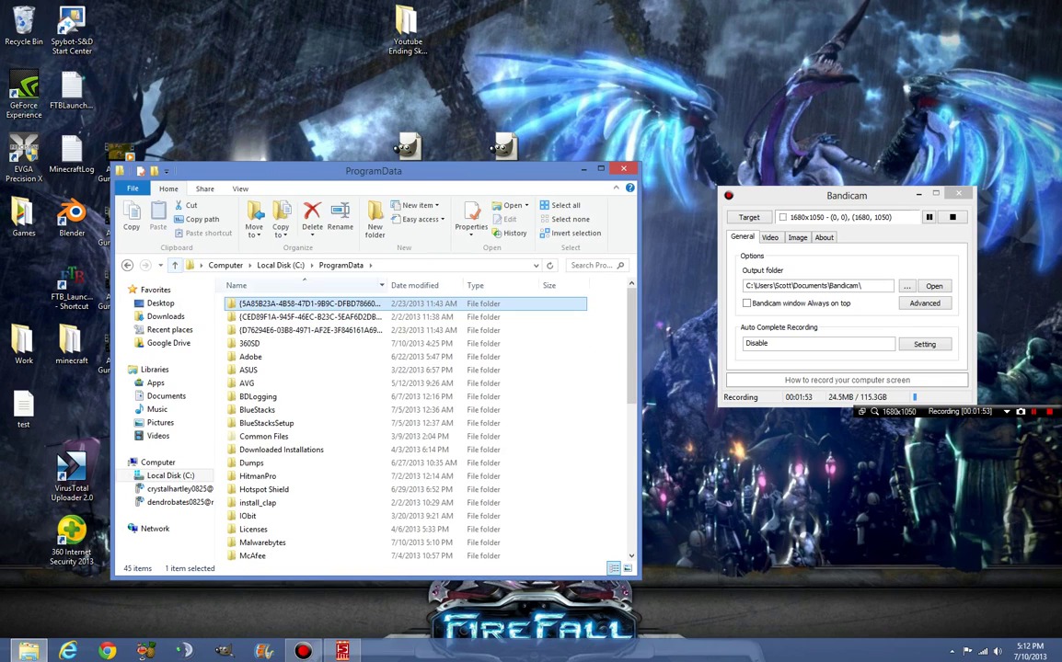
Step: Delete the Malwarebytes folder from ProgramData, granting administrator permission
{"action": "scroll", "coordinate": [368, 382], "scroll_direction": "down", "scroll_amount": 5}
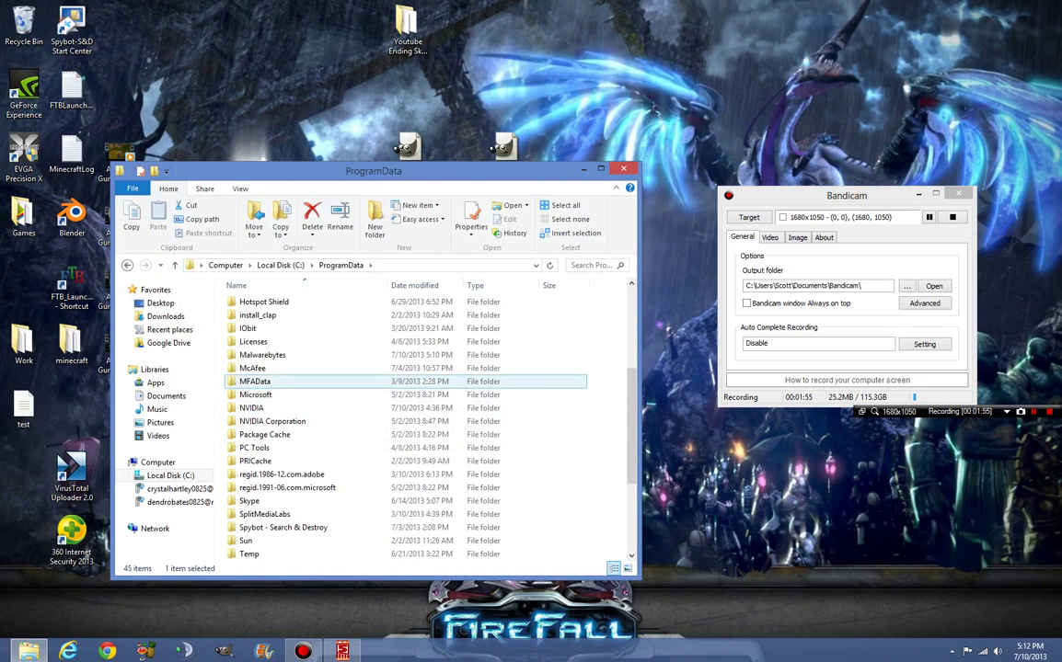
{"action": "left_click", "coordinate": [262, 356]}
{"action": "key", "text": "Delete"}
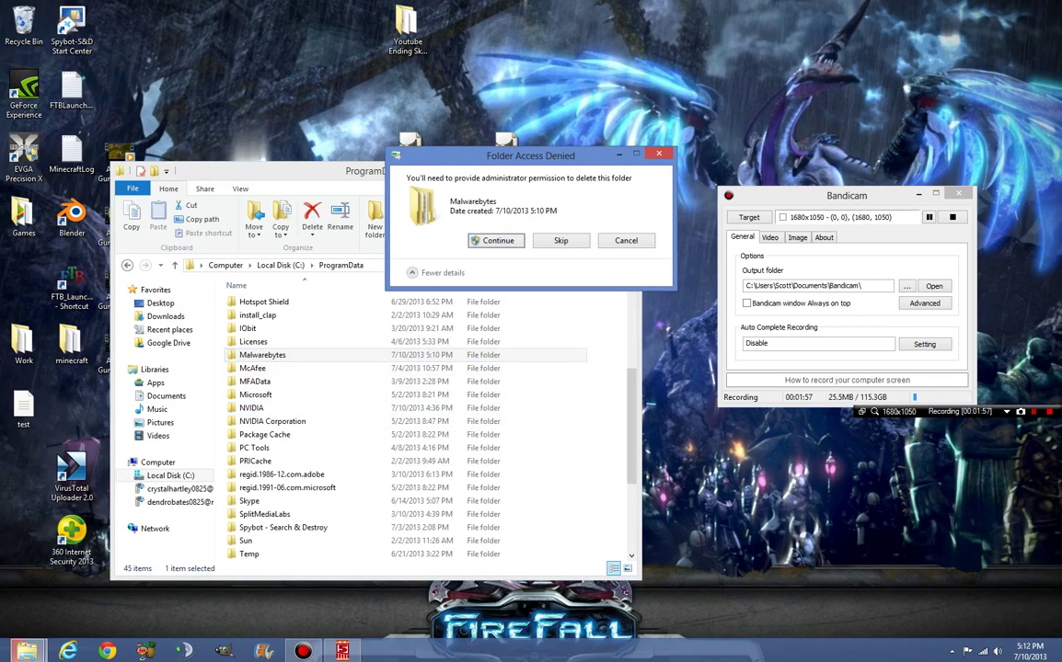
{"action": "left_click", "coordinate": [498, 241]}
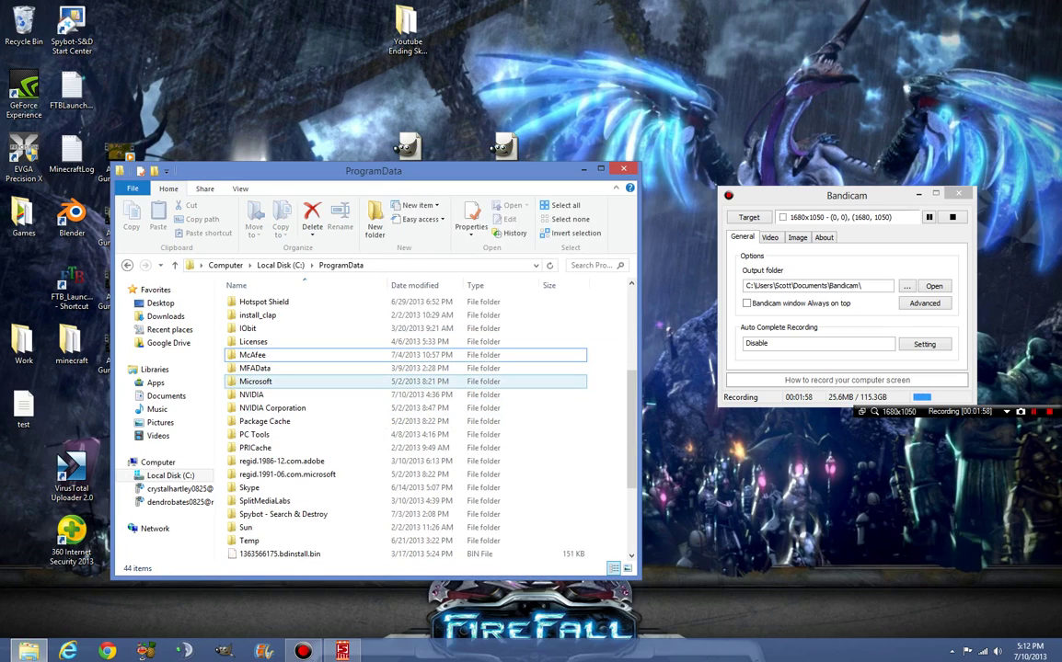
Step: Delete the McAfee folder from ProgramData, granting administrator permission
{"action": "left_click", "coordinate": [253, 354]}
{"action": "key", "text": "Delete"}
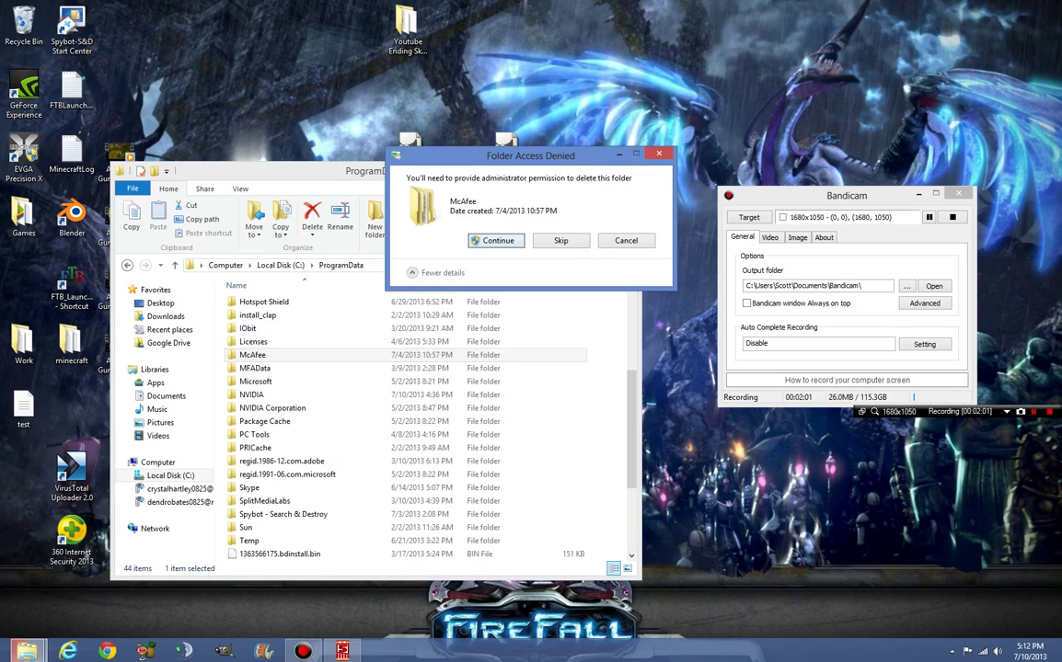
{"action": "left_click", "coordinate": [497, 310]}
{"action": "scroll", "coordinate": [299, 358], "scroll_direction": "up", "scroll_amount": 5}
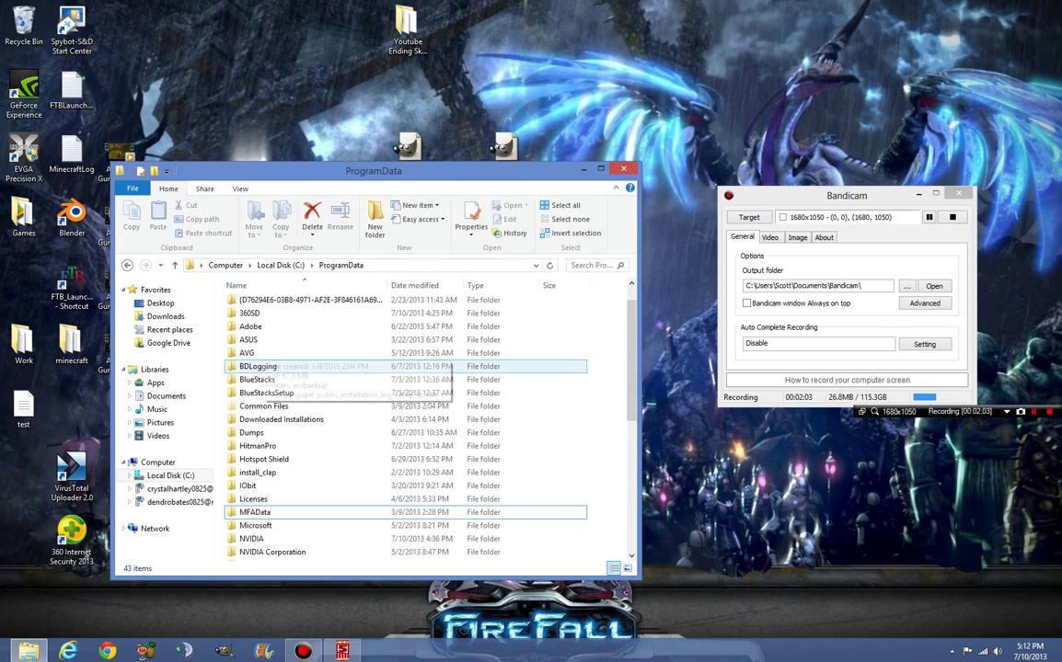
Step: Try again to delete the McAfee folder from Program Files (x86), retry once, and cancel the deletion
{"action": "left_click", "coordinate": [175, 265]}
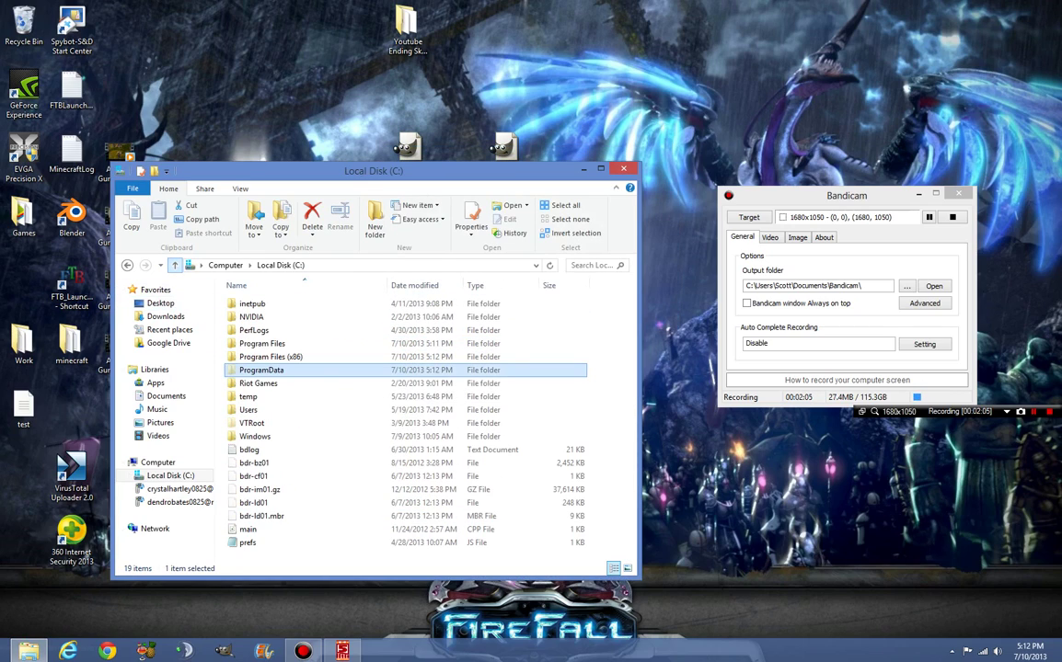
{"action": "double_click", "coordinate": [276, 357]}
{"action": "scroll", "coordinate": [304, 372], "scroll_direction": "down", "scroll_amount": 5}
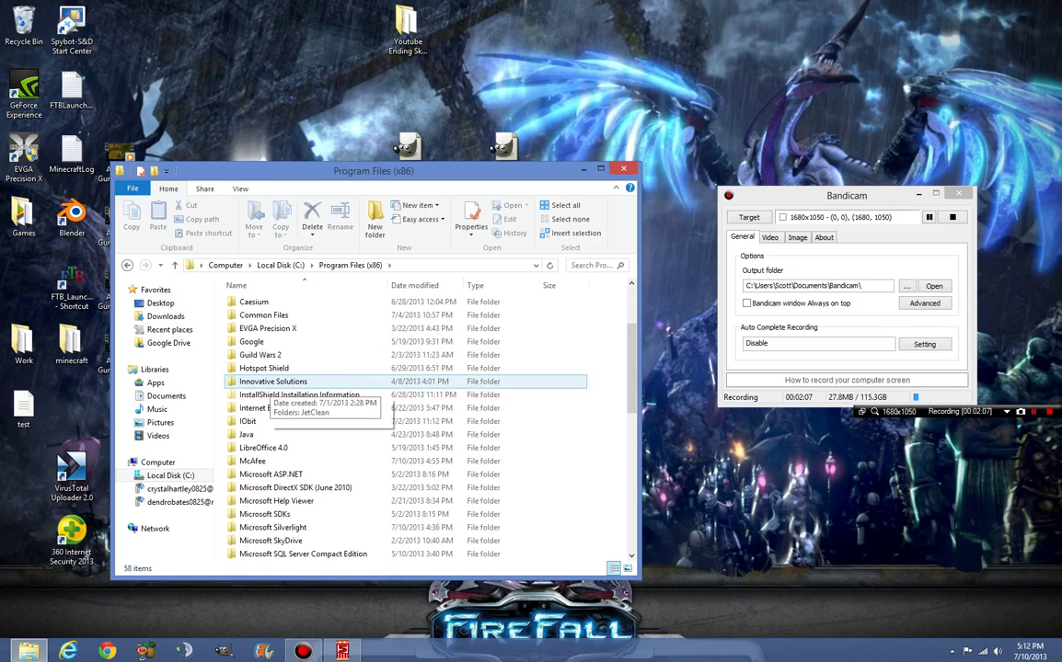
{"action": "left_click", "coordinate": [253, 381]}
{"action": "key", "text": "Delete"}
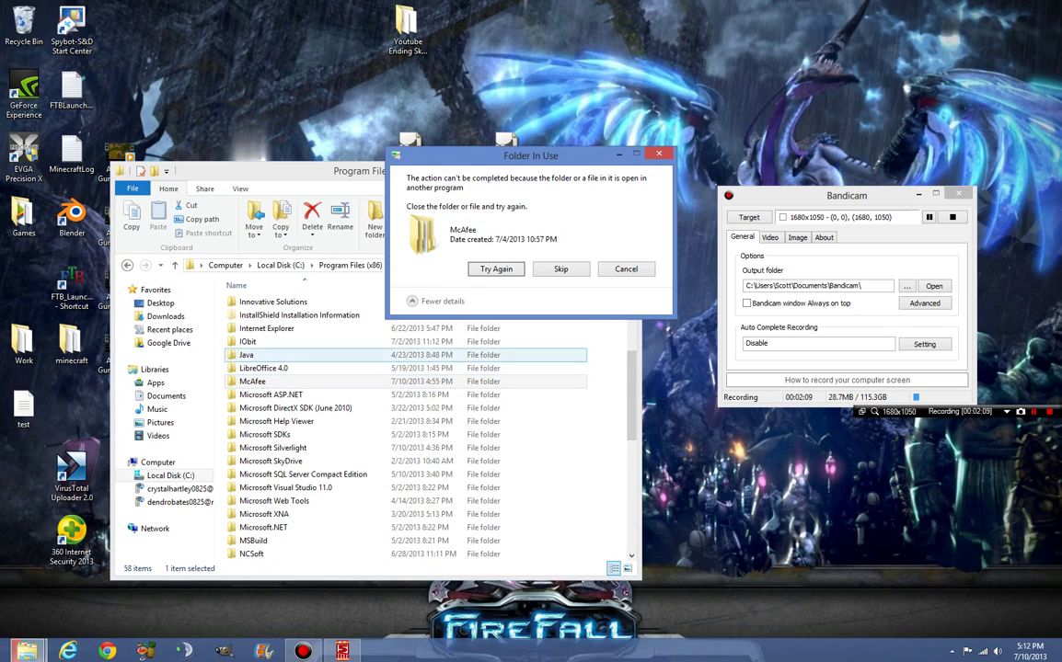
{"action": "left_click", "coordinate": [496, 268]}
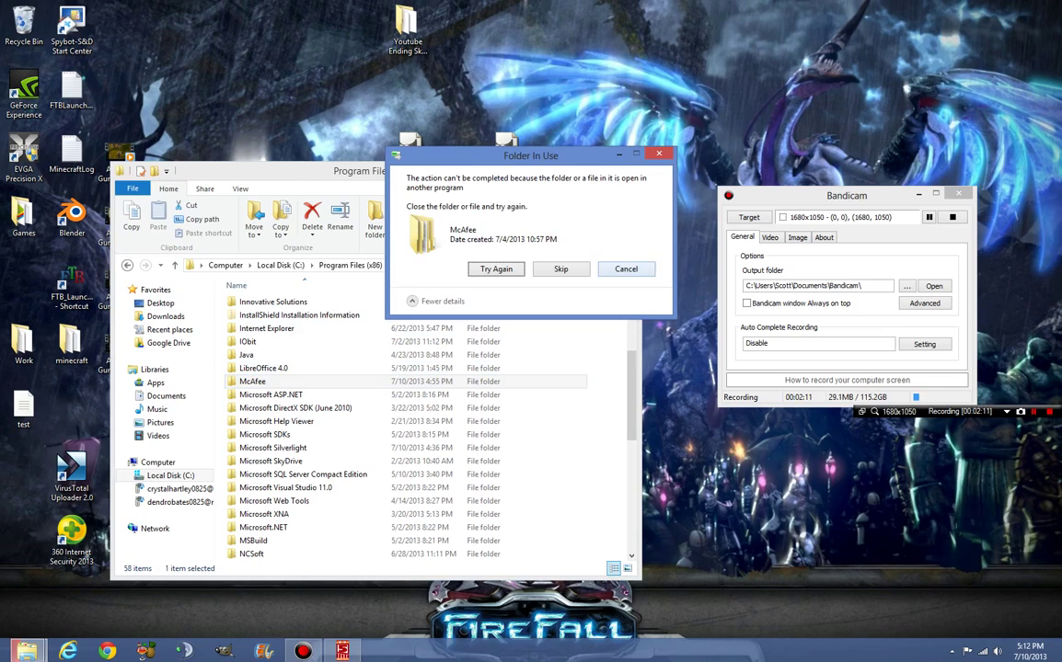
{"action": "left_click", "coordinate": [625, 268]}
Step: Look through the remaining Program Files (x86) folders and the Riot Games folder on Local Disk (C:)
{"action": "scroll", "coordinate": [405, 368], "scroll_direction": "down", "scroll_amount": 8}
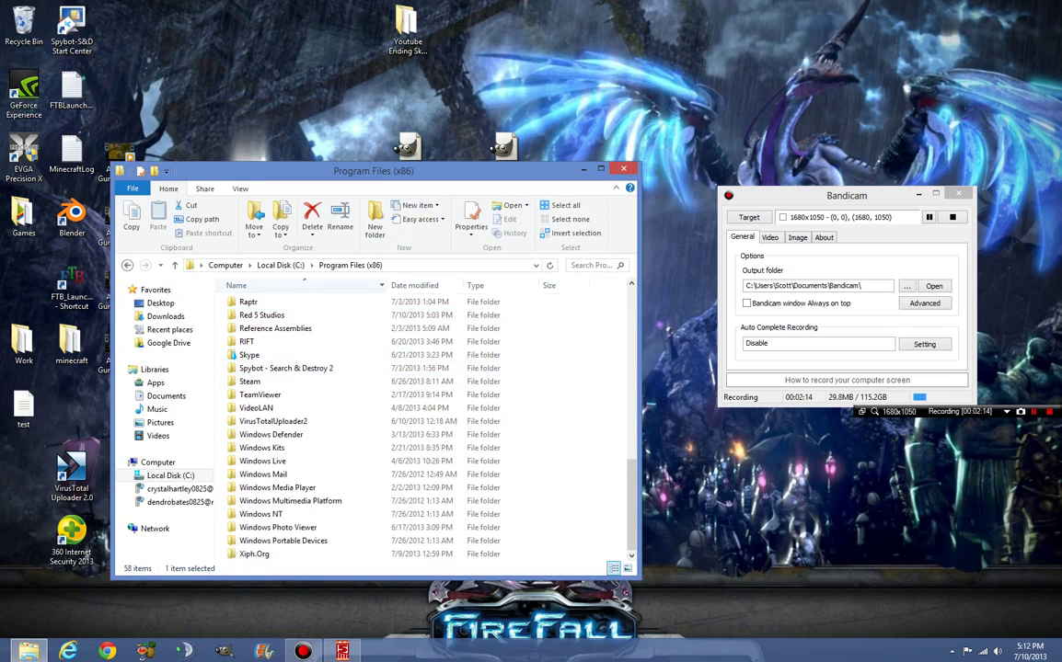
{"action": "scroll", "coordinate": [299, 333], "scroll_direction": "up", "scroll_amount": 7}
{"action": "scroll", "coordinate": [299, 334], "scroll_direction": "up", "scroll_amount": 7}
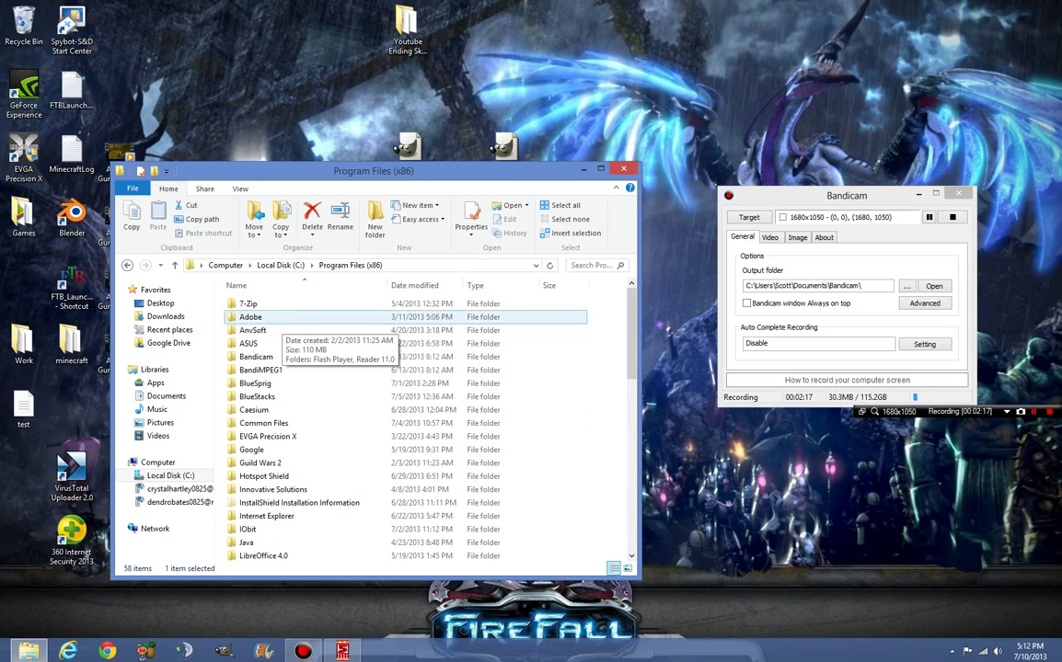
{"action": "left_click", "coordinate": [174, 265]}
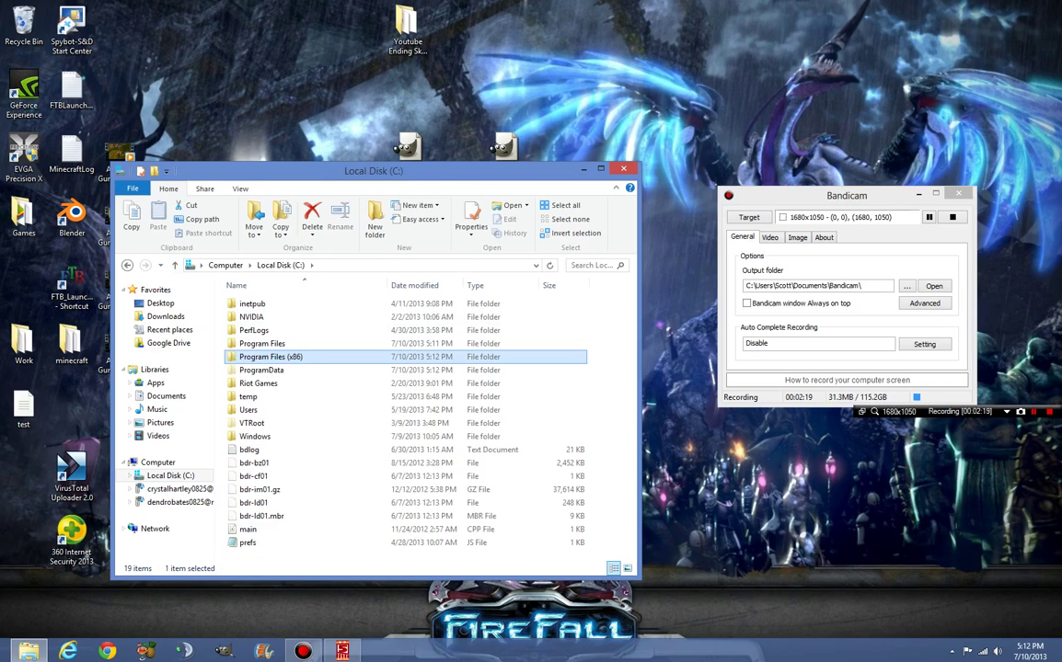
{"action": "left_click", "coordinate": [258, 382]}
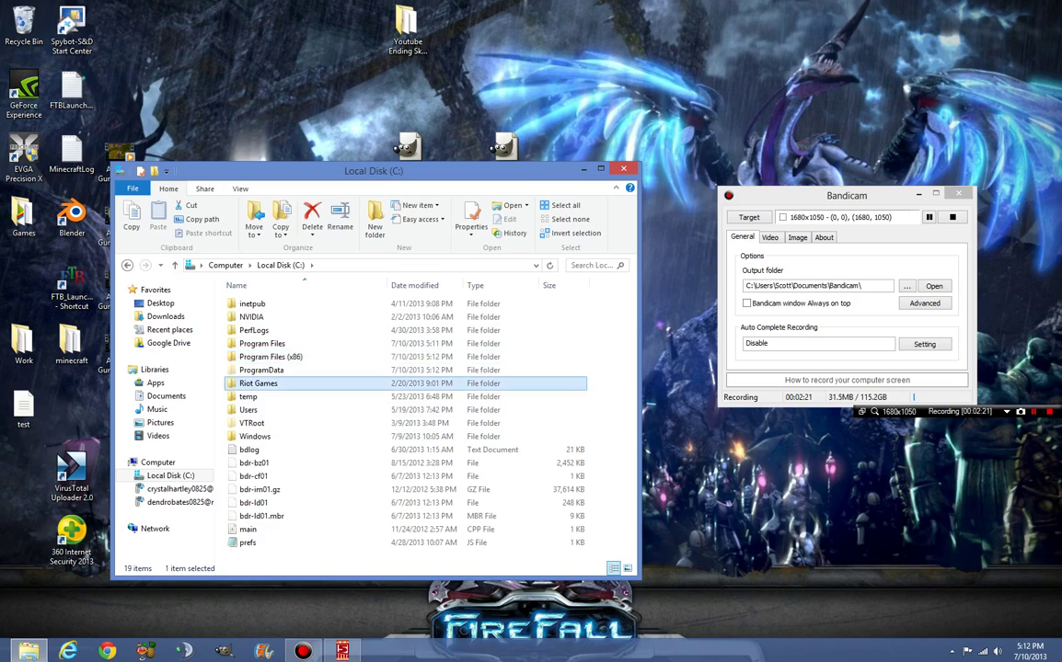
{"action": "double_click", "coordinate": [258, 382]}
{"action": "left_click", "coordinate": [175, 264]}
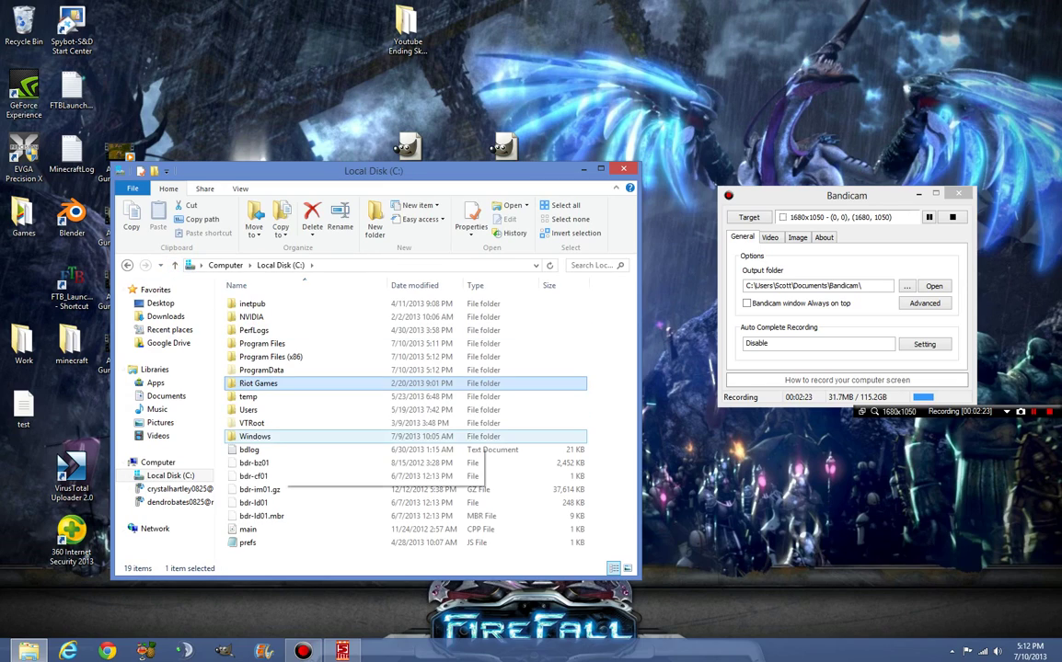
Step: Check the Windows and temp folders on Local Disk (C:) for leftovers and close the file window
{"action": "double_click", "coordinate": [254, 436]}
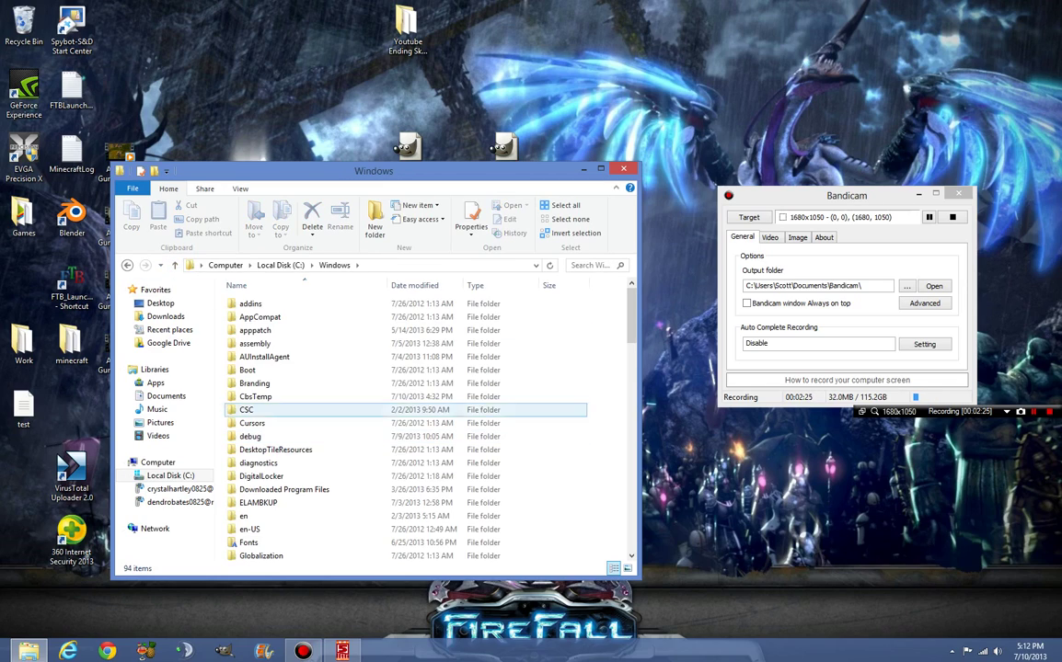
{"action": "scroll", "coordinate": [232, 434], "scroll_direction": "down", "scroll_amount": 3}
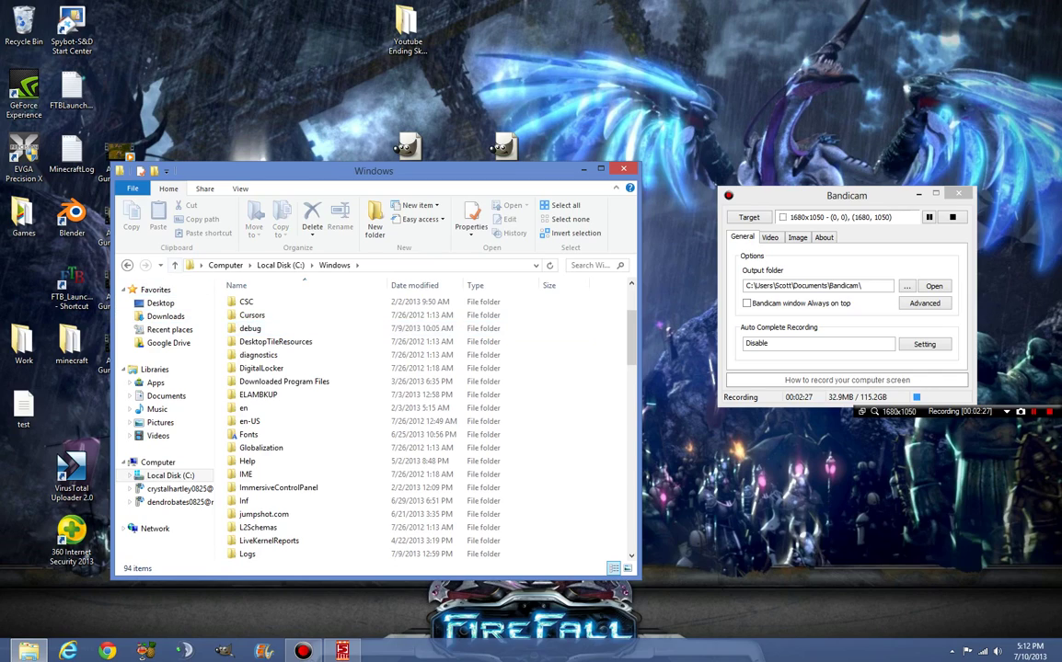
{"action": "left_click", "coordinate": [175, 265]}
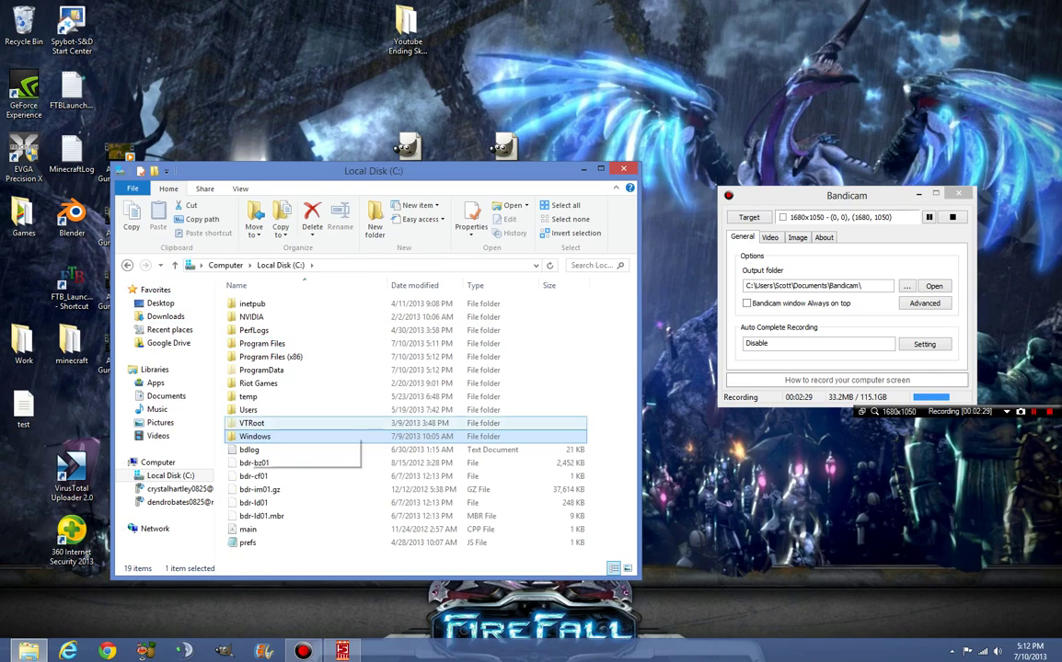
{"action": "double_click", "coordinate": [248, 397]}
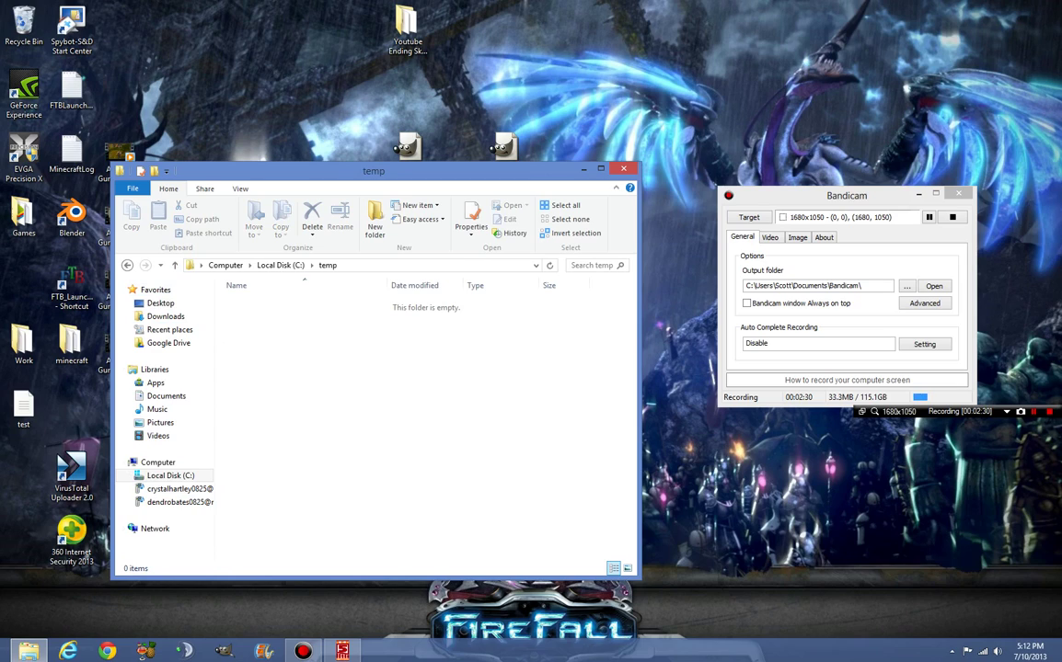
{"action": "left_click", "coordinate": [224, 265]}
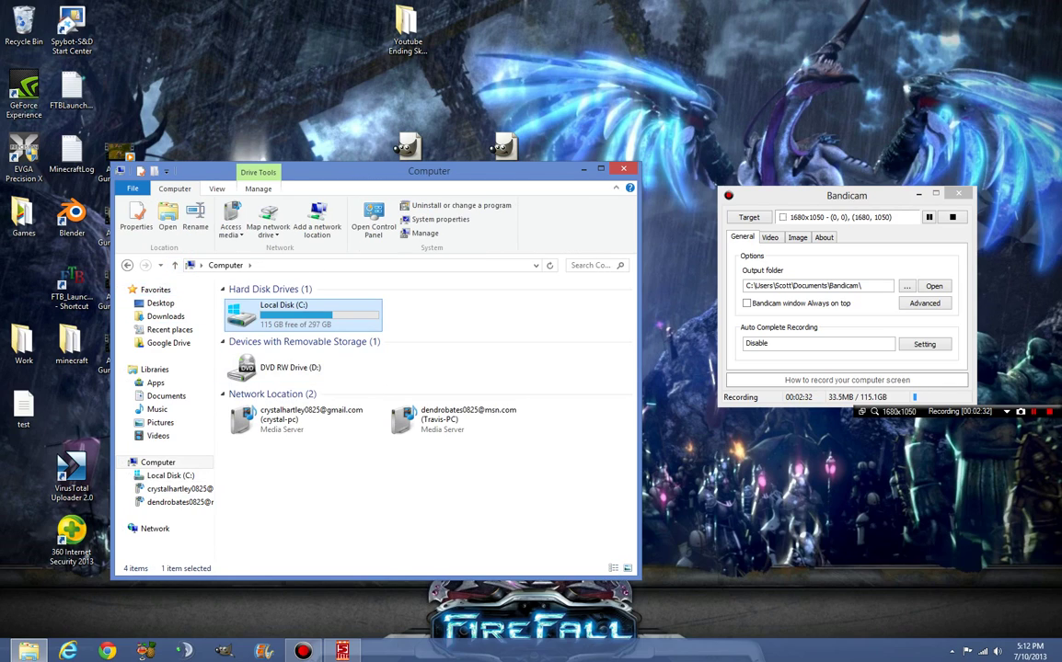
{"action": "left_click", "coordinate": [623, 168]}
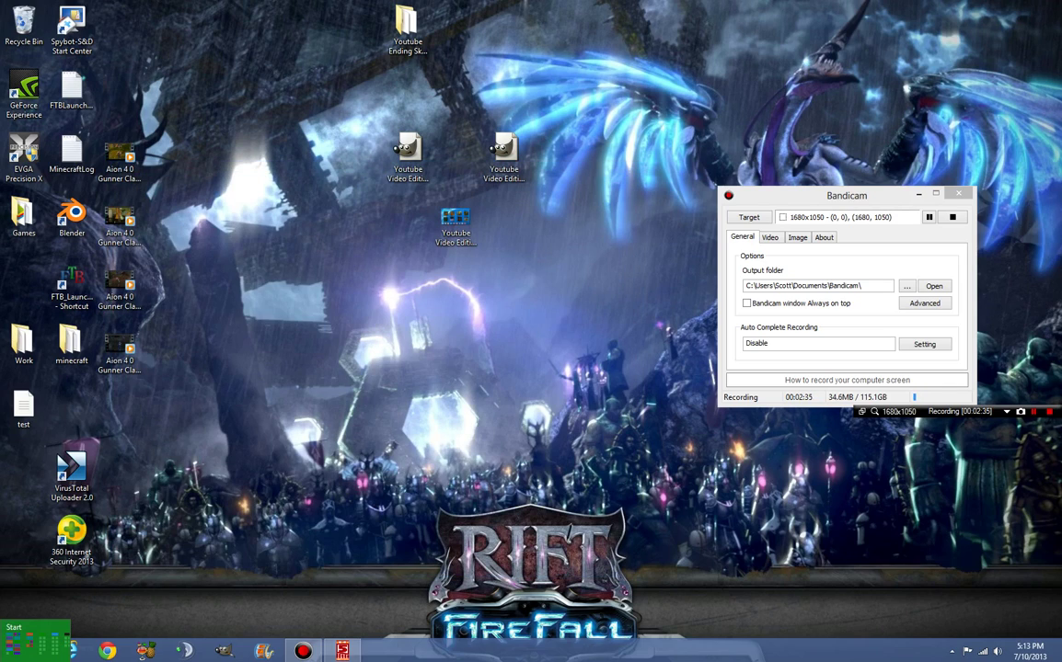
Step: Open the Roaming application data folder by running %appdata% from the Run dialog
{"action": "right_click", "coordinate": [9, 653]}
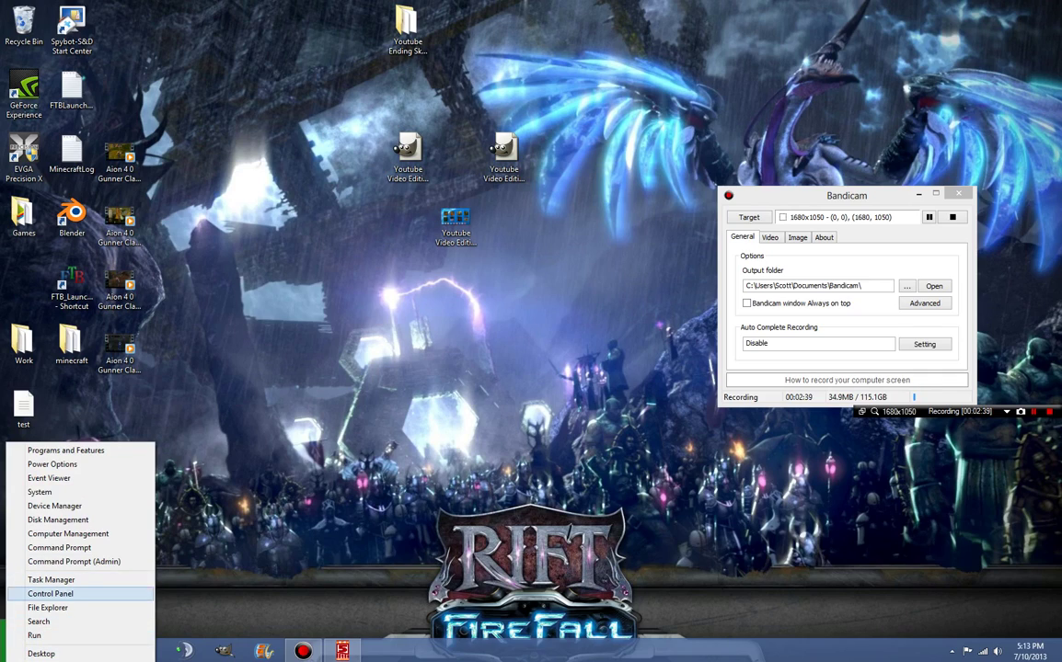
{"action": "left_click", "coordinate": [34, 635]}
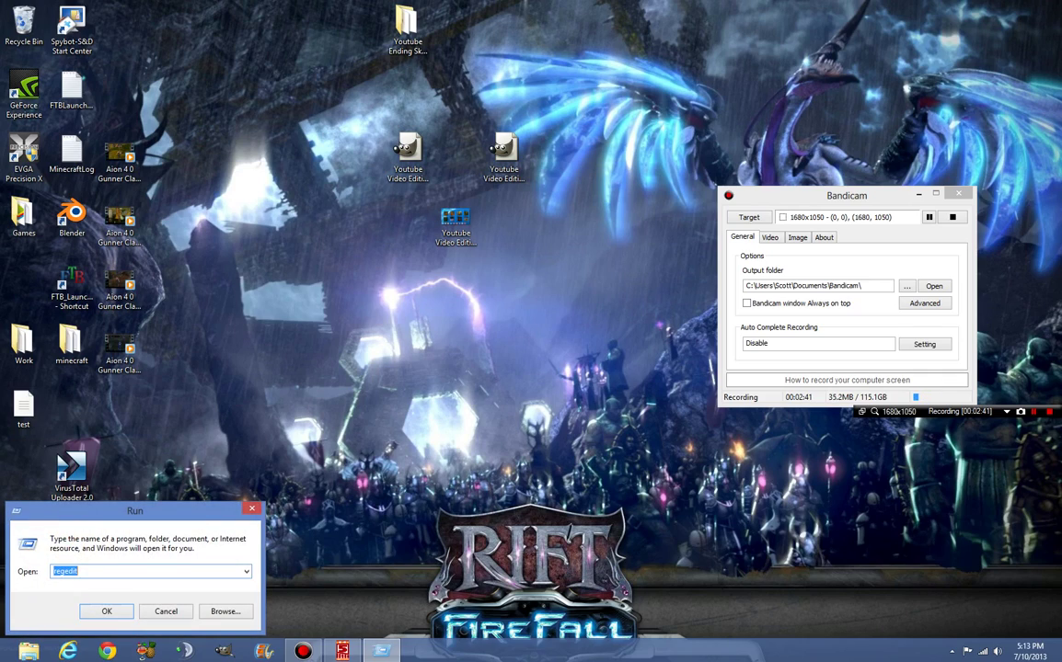
{"action": "type", "text": "%appda"}
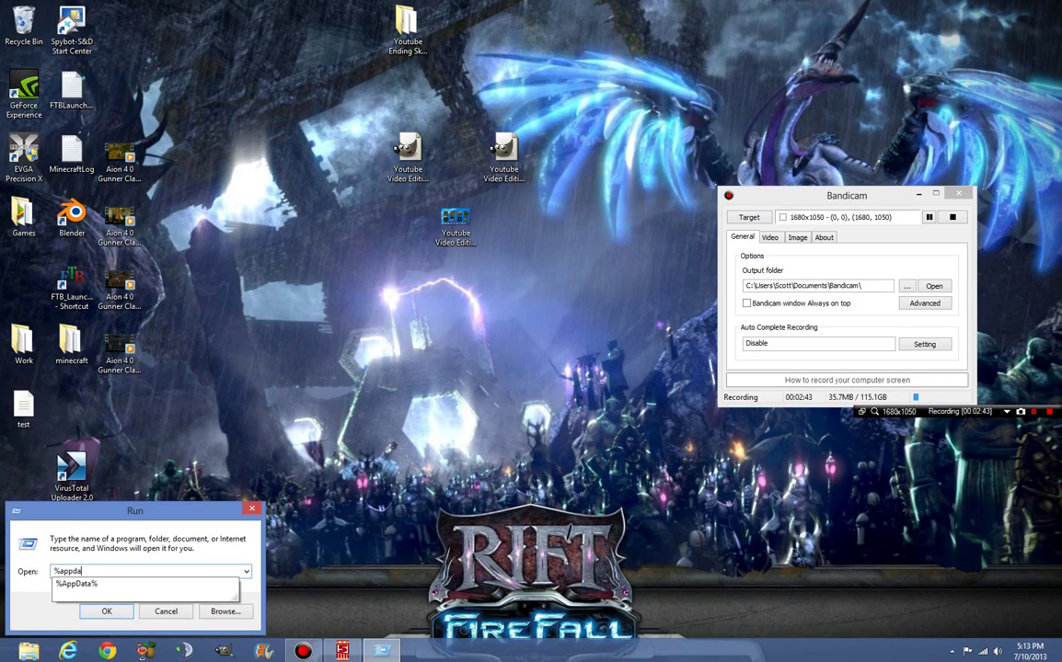
{"action": "type", "text": "ta%"}
{"action": "type", "text": "%"}
{"action": "key", "text": "Return"}
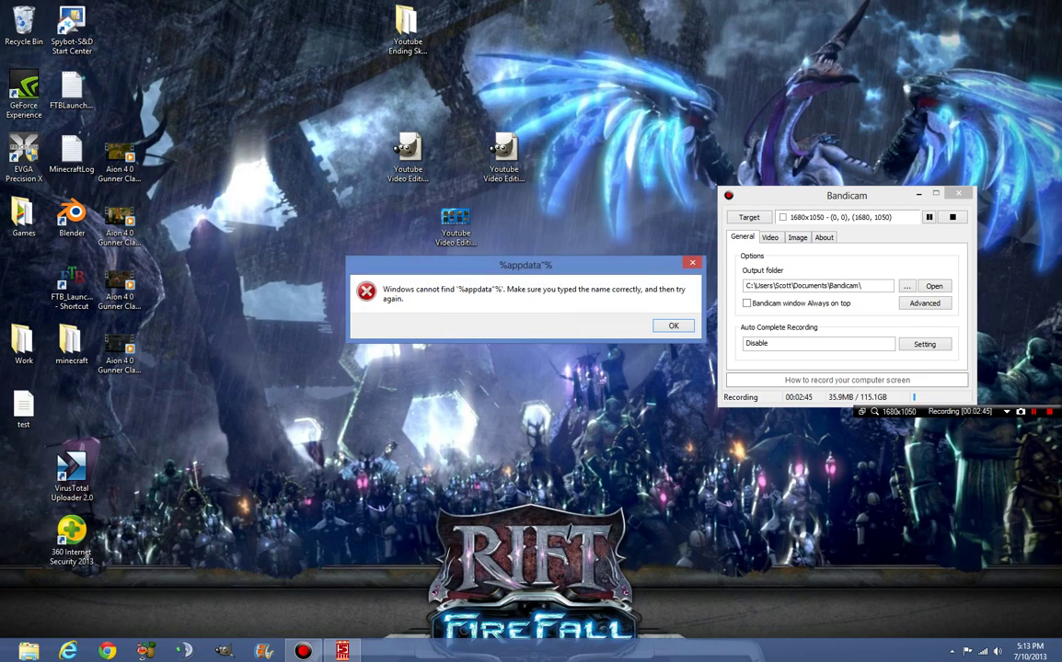
{"action": "key", "text": "Return"}
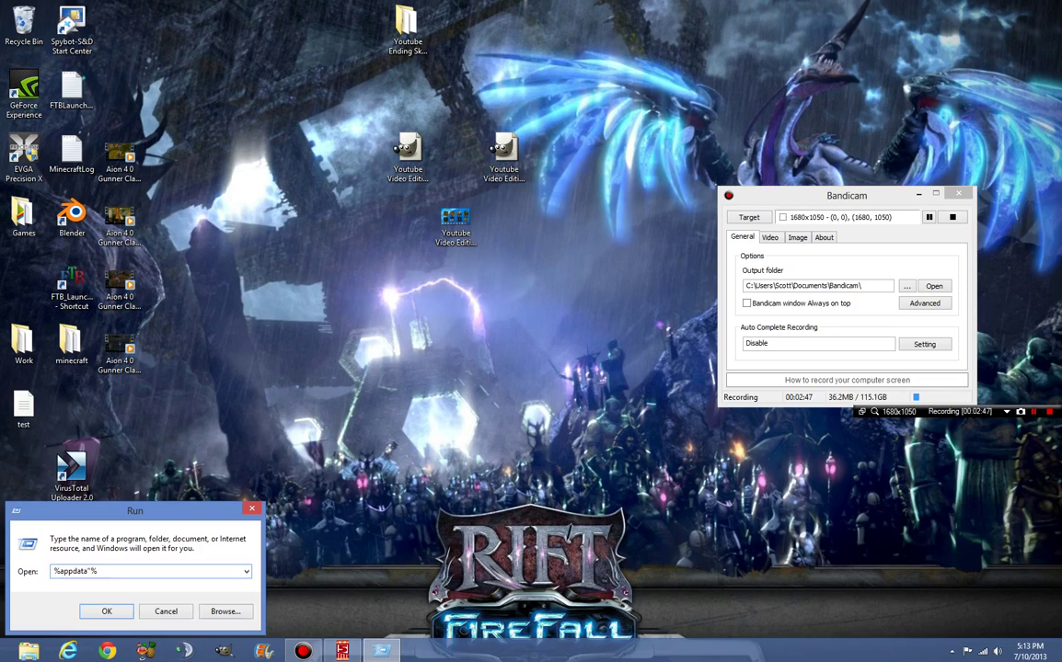
{"action": "key", "text": "Return"}
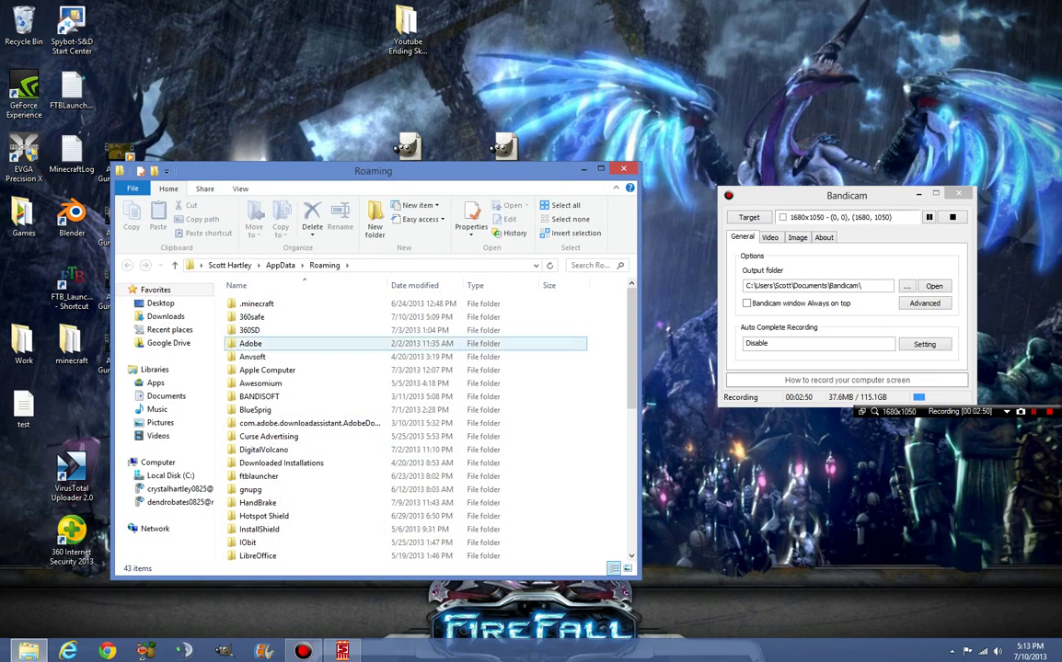
Step: Delete the Apple Computer and Malwarebytes folders from the Roaming folder
{"action": "left_click", "coordinate": [267, 370]}
{"action": "key", "text": "Delete"}
{"action": "scroll", "coordinate": [405, 424], "scroll_direction": "down", "scroll_amount": 6}
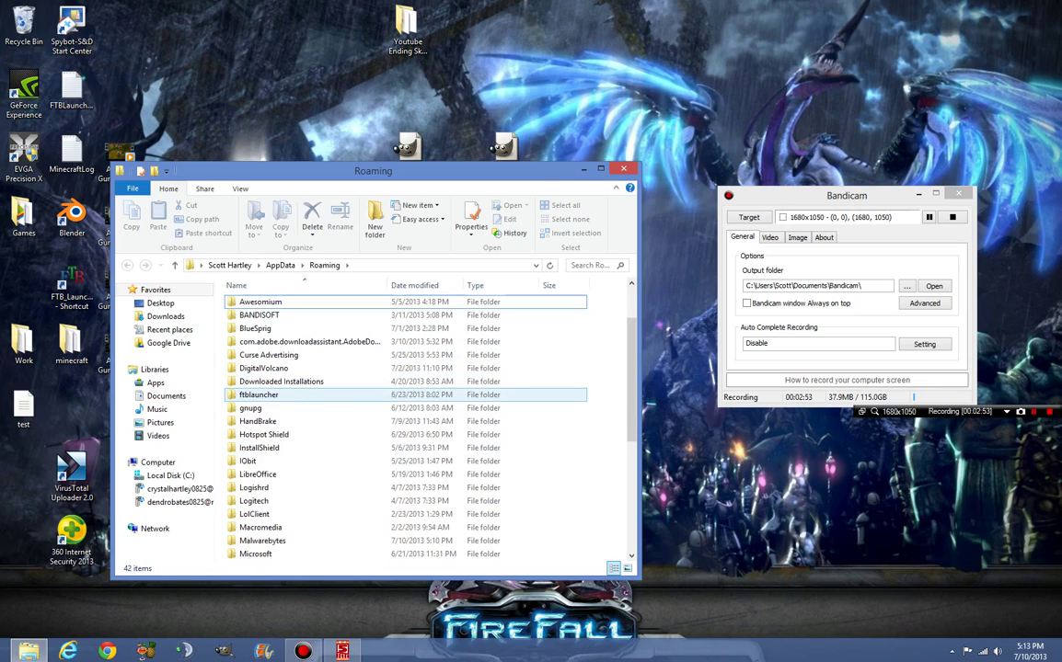
{"action": "left_click", "coordinate": [264, 420]}
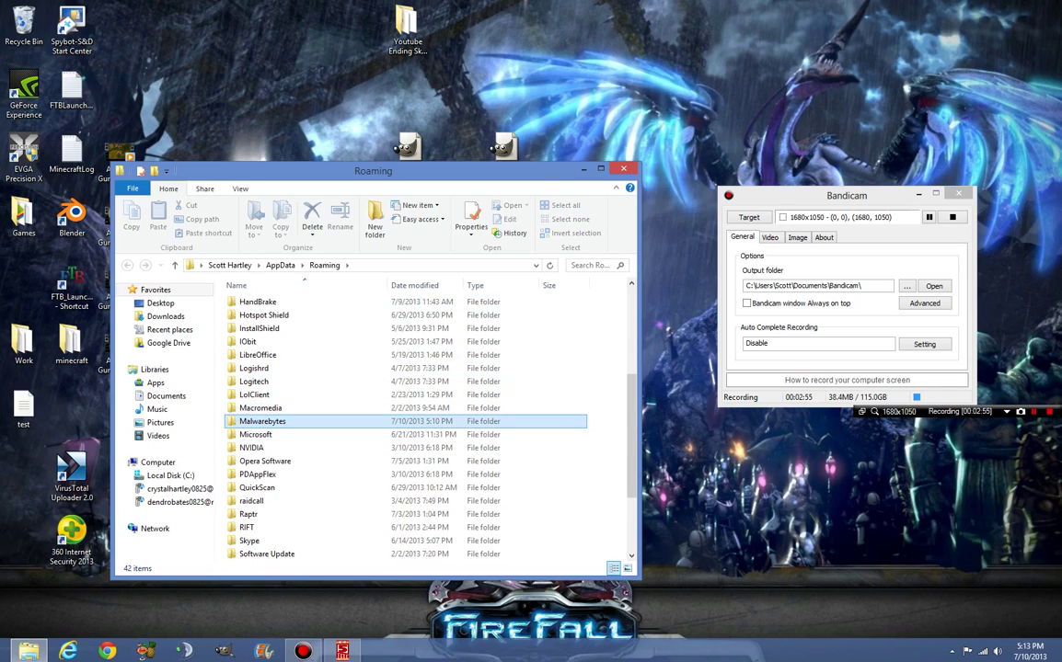
{"action": "key", "text": "Delete"}
Step: Delete the Opera Software and QuickScan folders from the Roaming folder
{"action": "scroll", "coordinate": [405, 423], "scroll_direction": "down", "scroll_amount": 3}
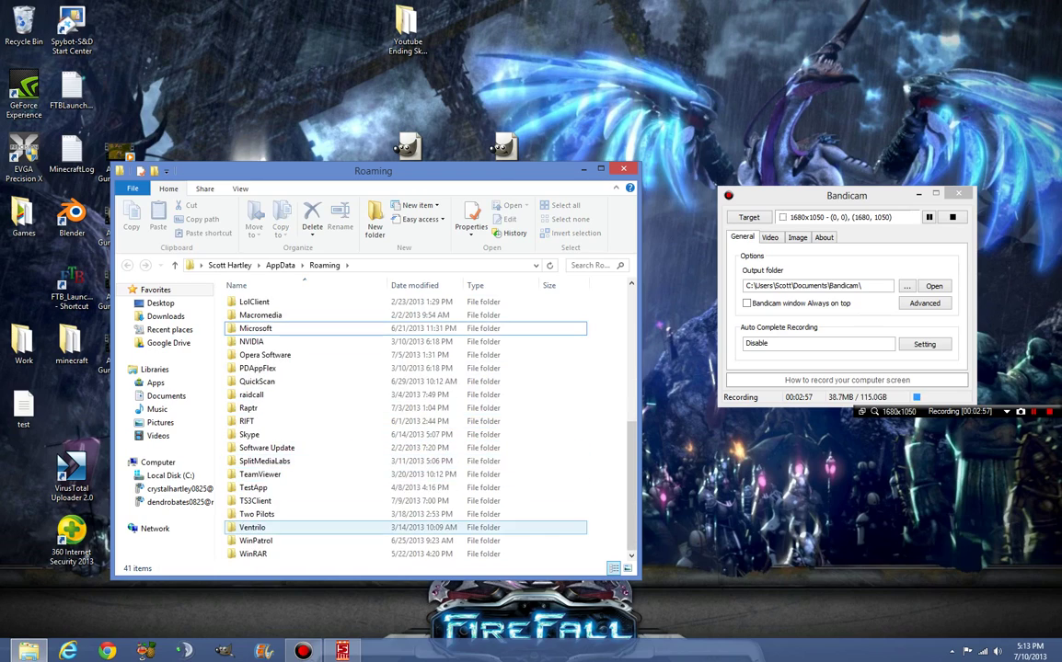
{"action": "scroll", "coordinate": [276, 442], "scroll_direction": "up", "scroll_amount": 1}
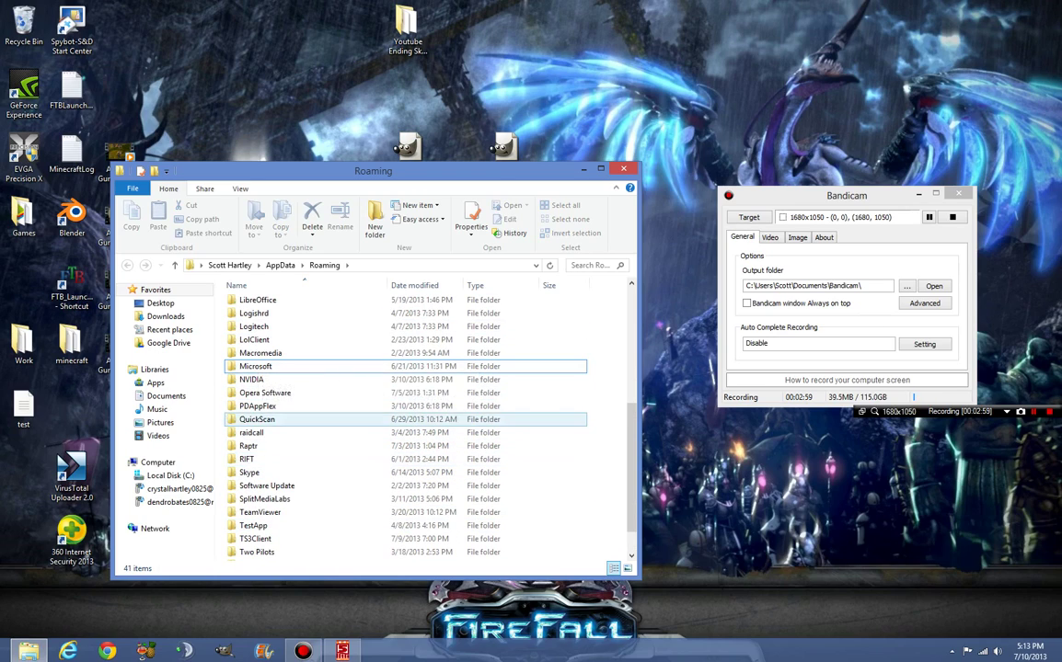
{"action": "left_click", "coordinate": [262, 393]}
{"action": "key", "text": "Delete"}
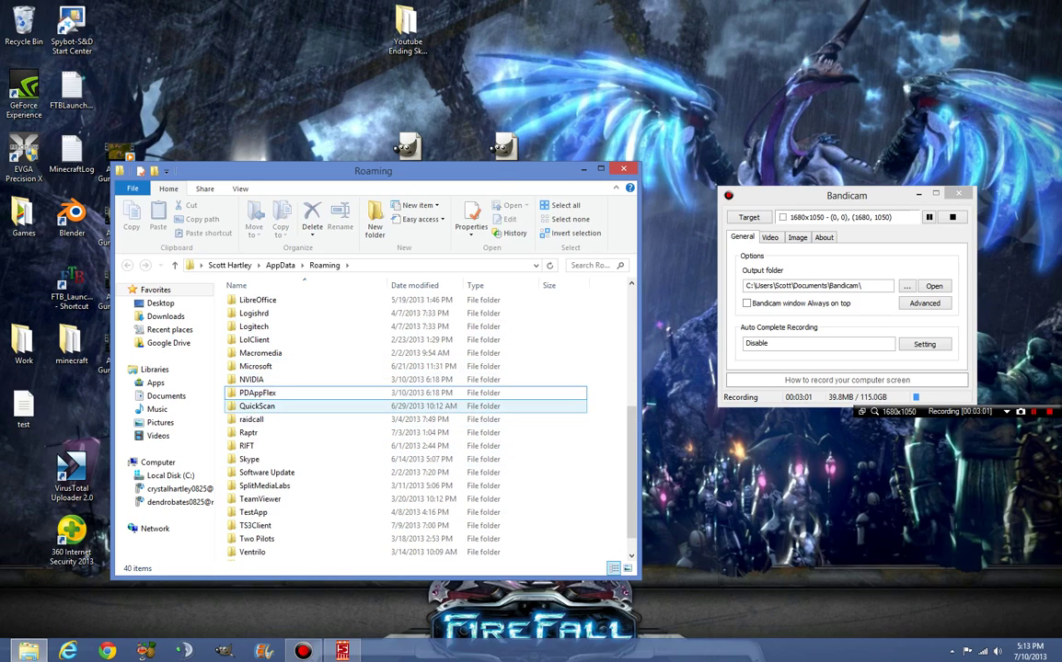
{"action": "left_click", "coordinate": [258, 406]}
{"action": "key", "text": "Delete"}
Step: Review the remaining folders in Roaming for leftovers and close the file window
{"action": "scroll", "coordinate": [267, 461], "scroll_direction": "down", "scroll_amount": 1}
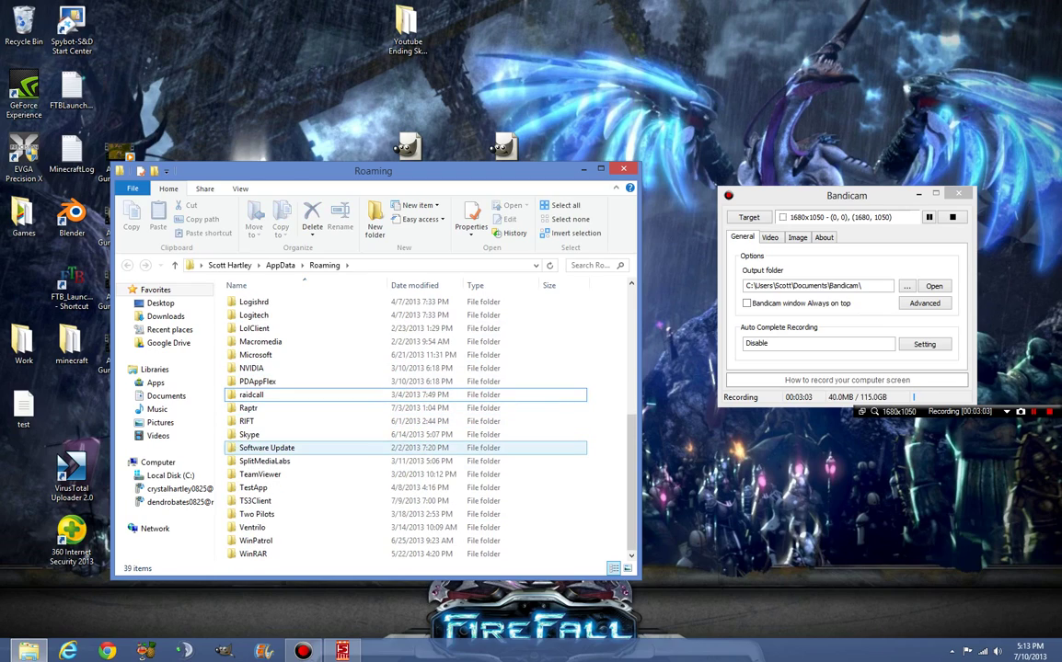
{"action": "scroll", "coordinate": [266, 456], "scroll_direction": "up", "scroll_amount": 5}
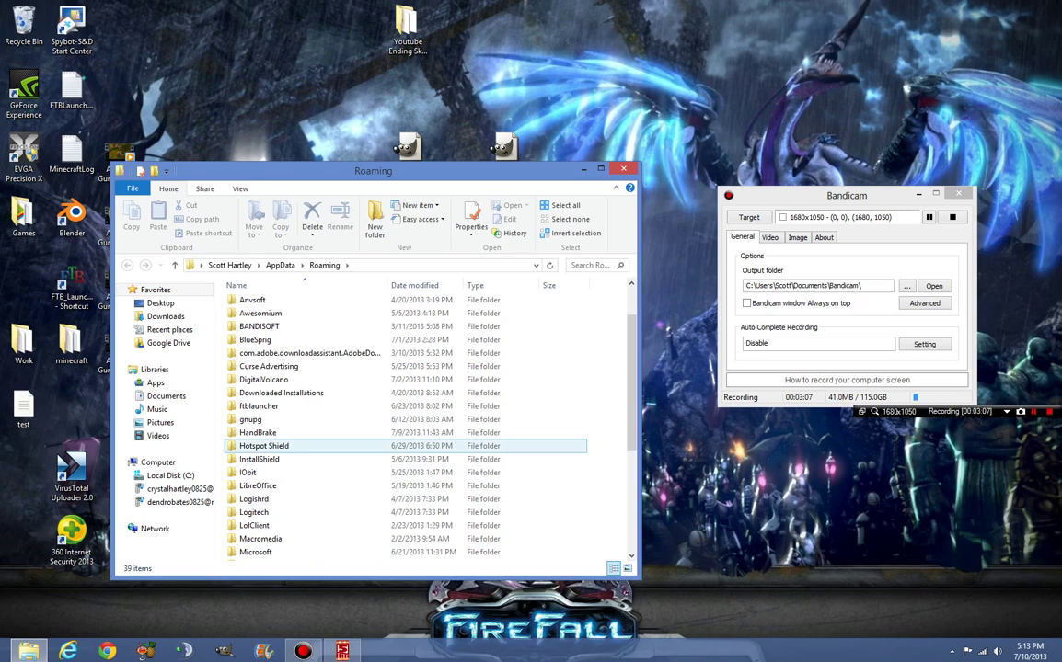
{"action": "scroll", "coordinate": [267, 451], "scroll_direction": "up", "scroll_amount": 2}
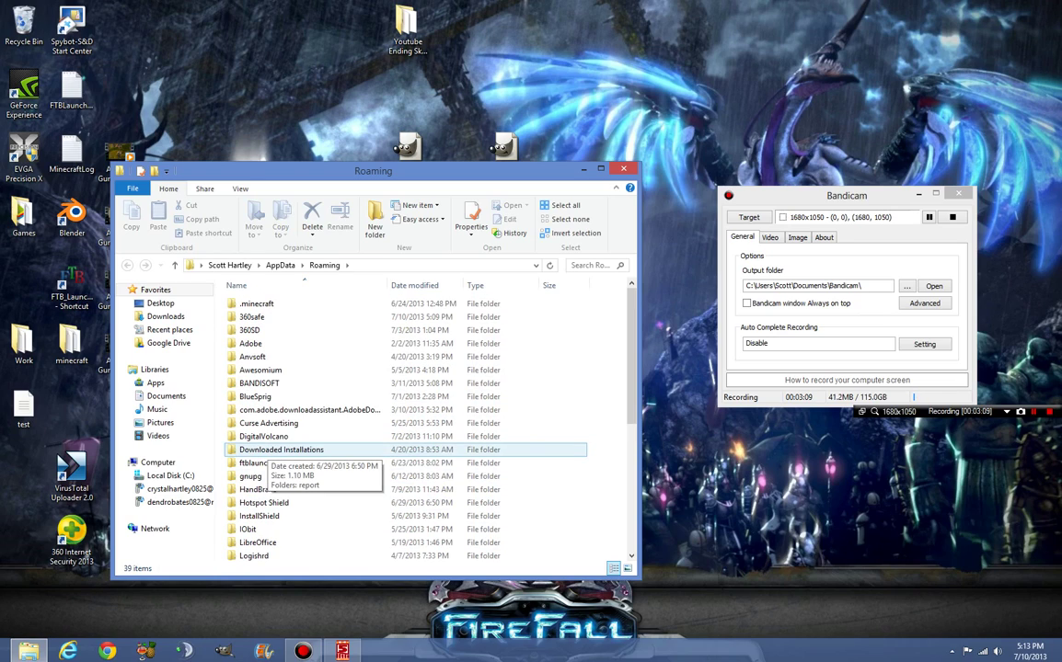
{"action": "key", "text": "alt+F4"}
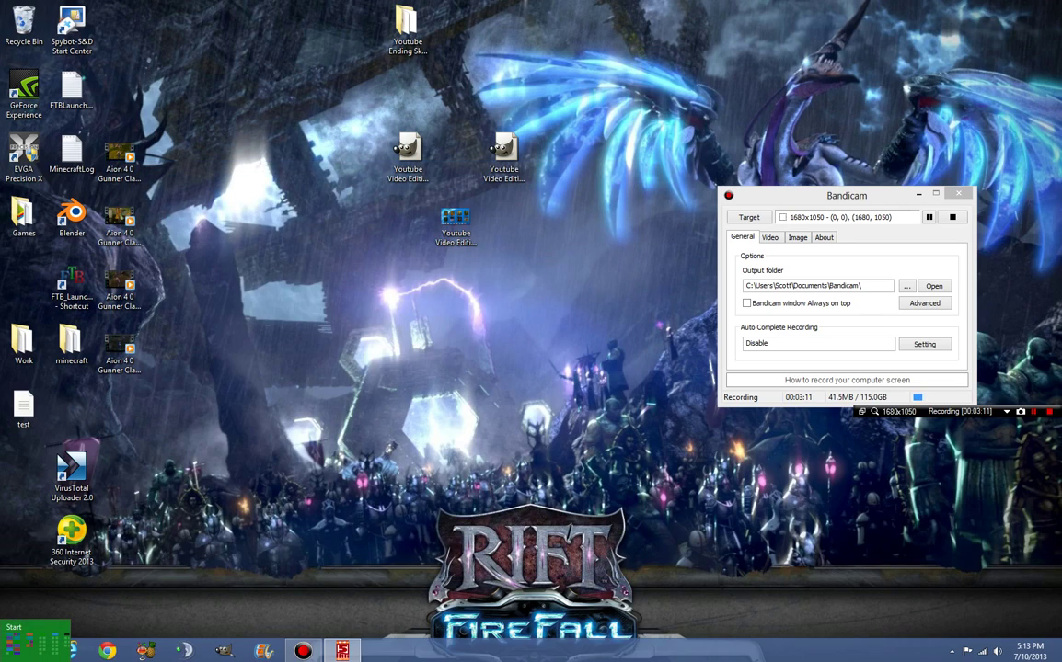
Step: Open the Registry Editor by running regedit from the Run dialog
{"action": "right_click", "coordinate": [3, 658]}
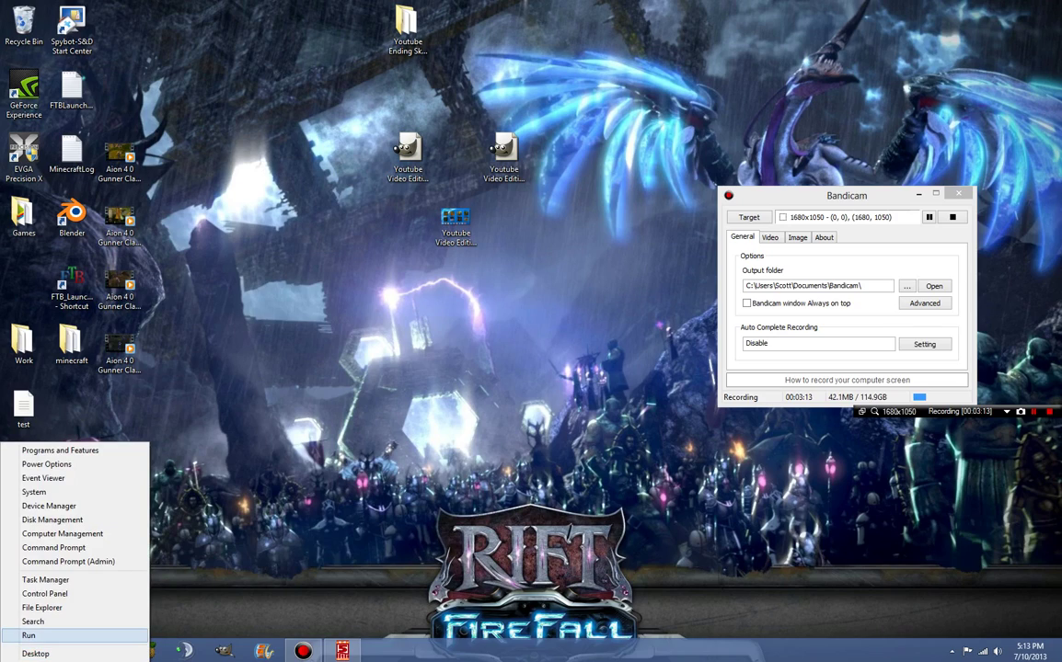
{"action": "left_click", "coordinate": [36, 634]}
{"action": "type", "text": "regewd"}
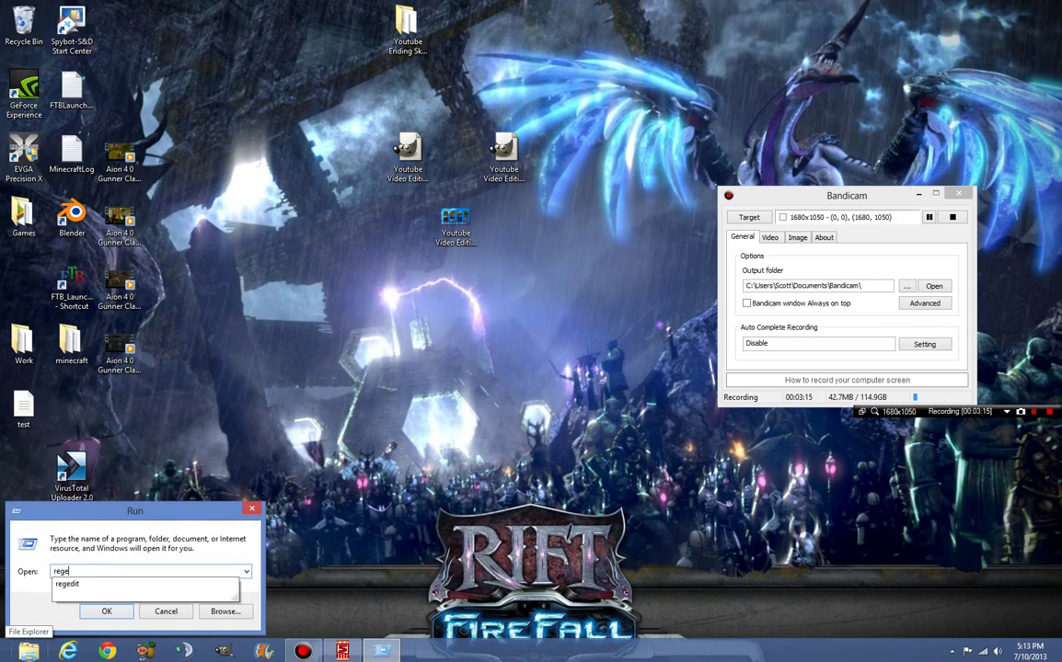
{"action": "key", "text": "BackSpace"}
{"action": "key", "text": "BackSpace"}
{"action": "type", "text": "dit"}
{"action": "key", "text": "Return"}
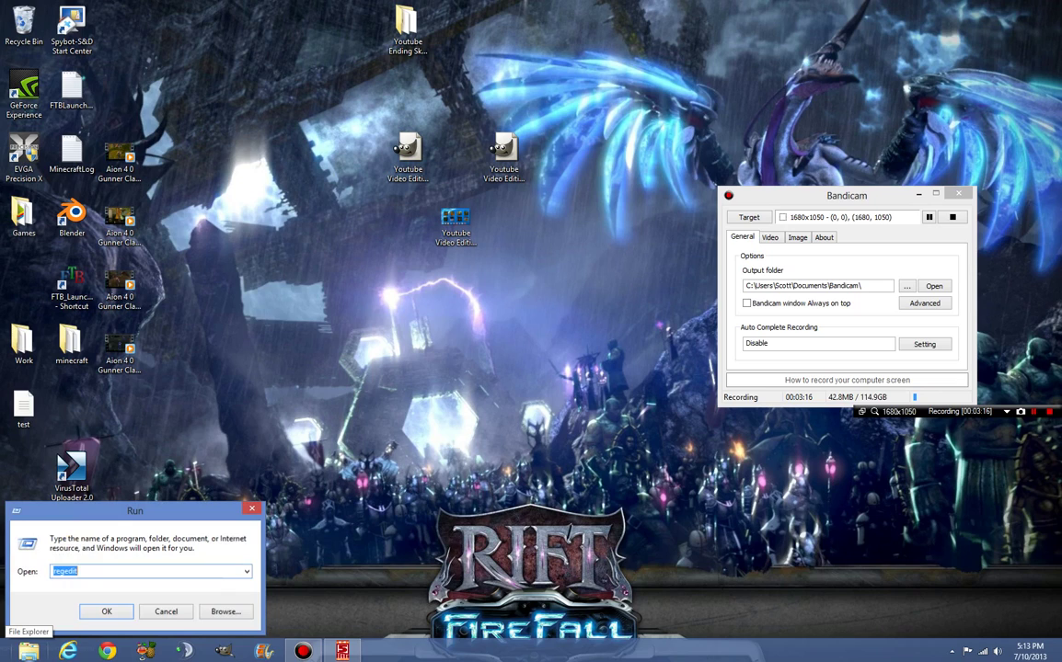
{"action": "key", "text": "Return"}
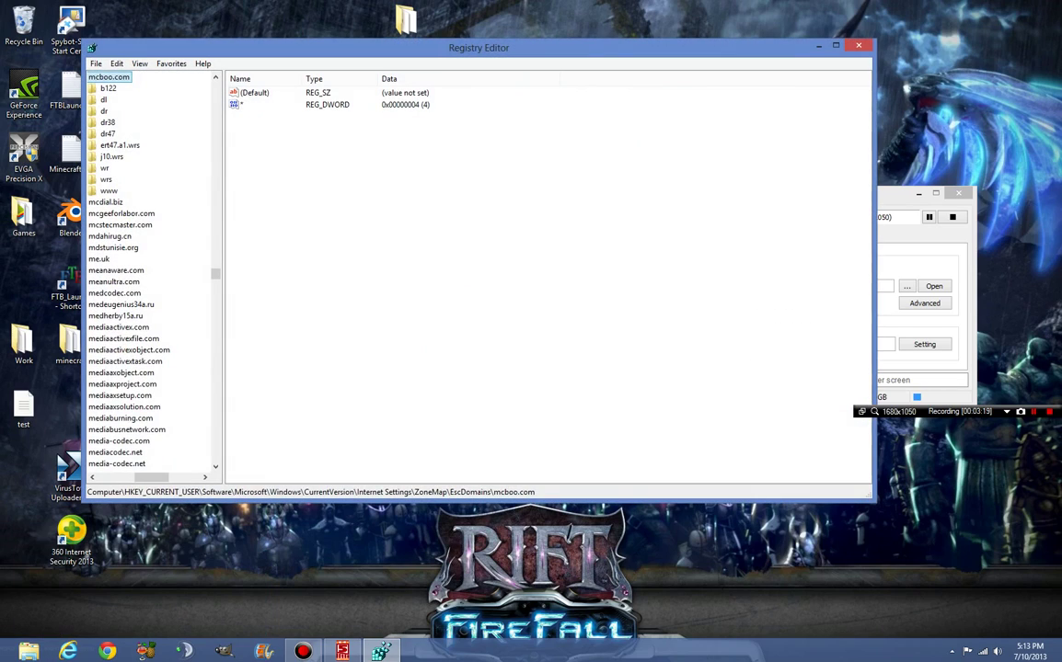
Step: Delete the Malwarebytes' Anti-Malware key from HKEY_CURRENT_USER\Software and confirm the permanent deletion
{"action": "scroll", "coordinate": [152, 276], "scroll_direction": "up", "scroll_amount": 15}
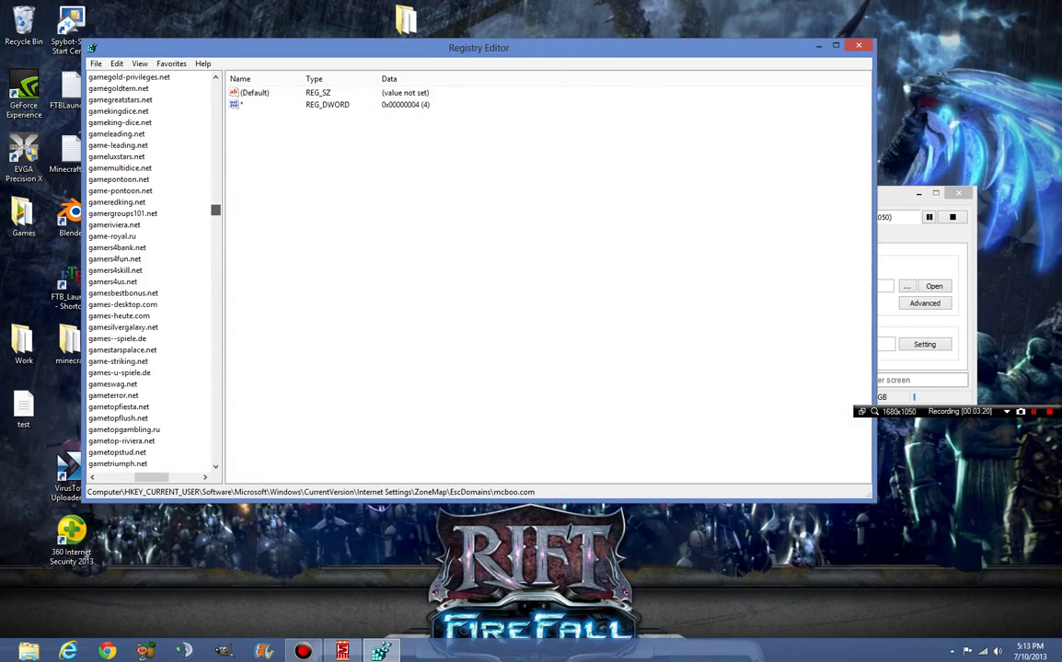
{"action": "scroll", "coordinate": [152, 276], "scroll_direction": "up", "scroll_amount": 20}
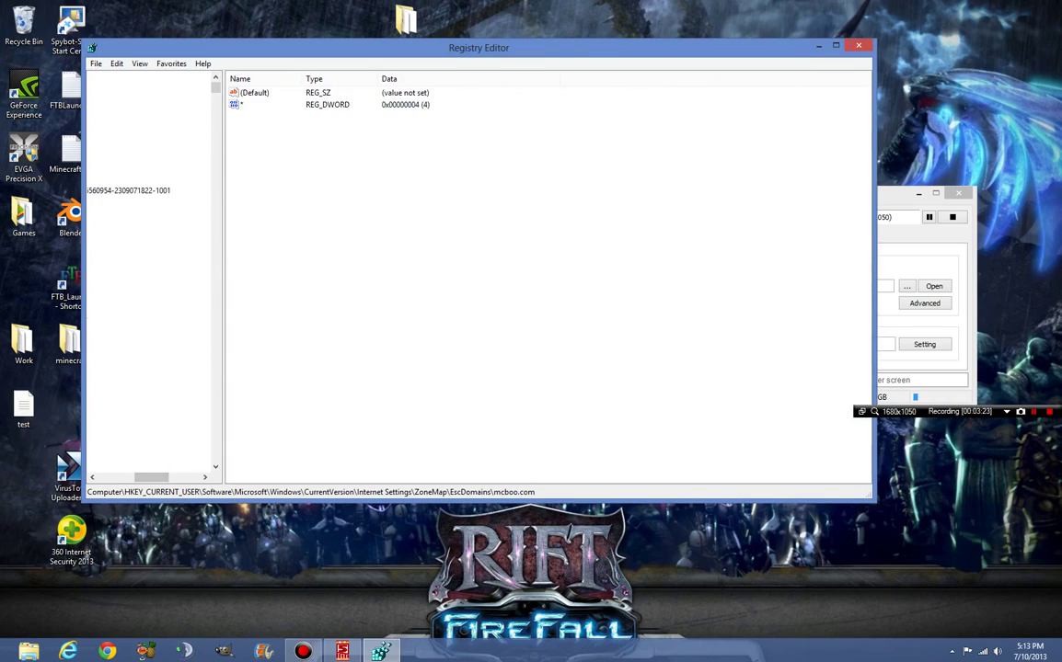
{"action": "left_click_drag", "start_coordinate": [151, 477], "coordinate": [115, 477]}
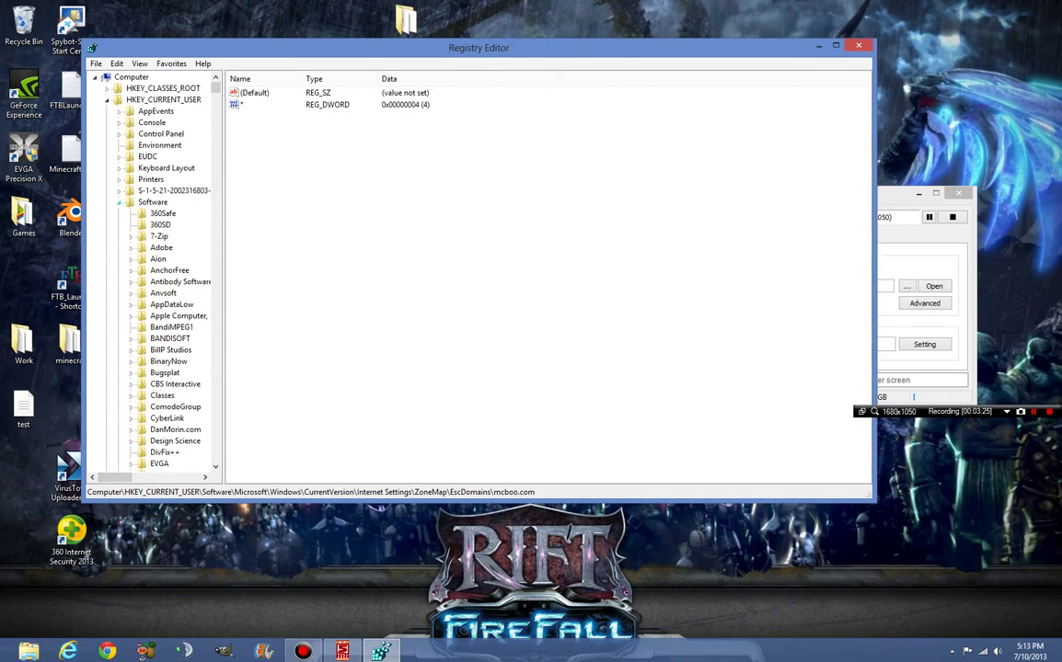
{"action": "left_click", "coordinate": [119, 202]}
{"action": "left_click", "coordinate": [119, 202]}
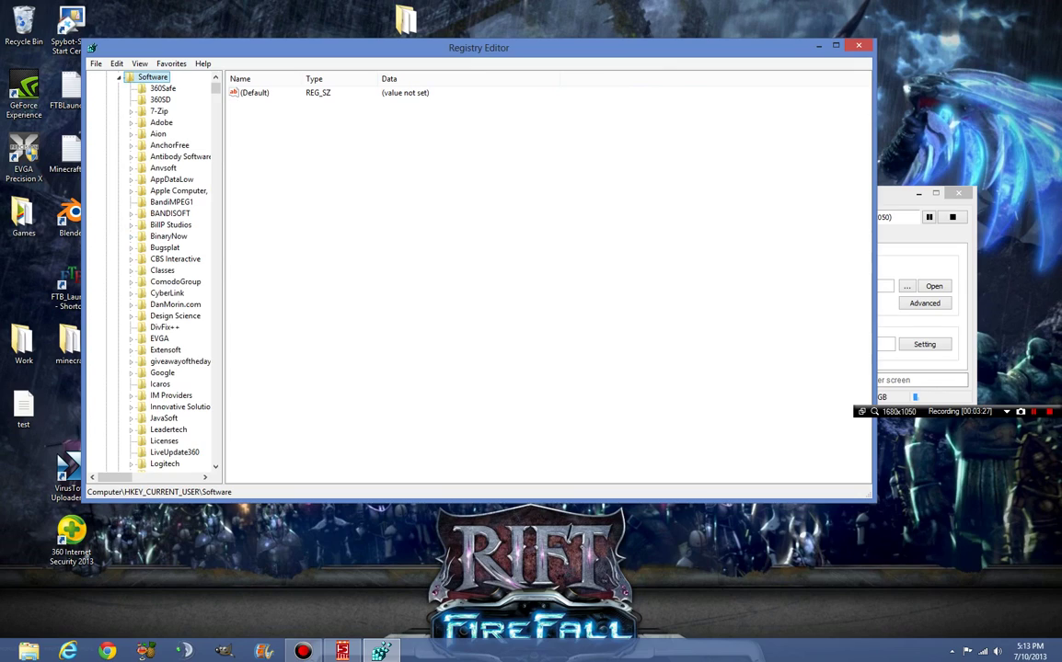
{"action": "scroll", "coordinate": [152, 276], "scroll_direction": "down", "scroll_amount": 4}
{"action": "left_click", "coordinate": [131, 373]}
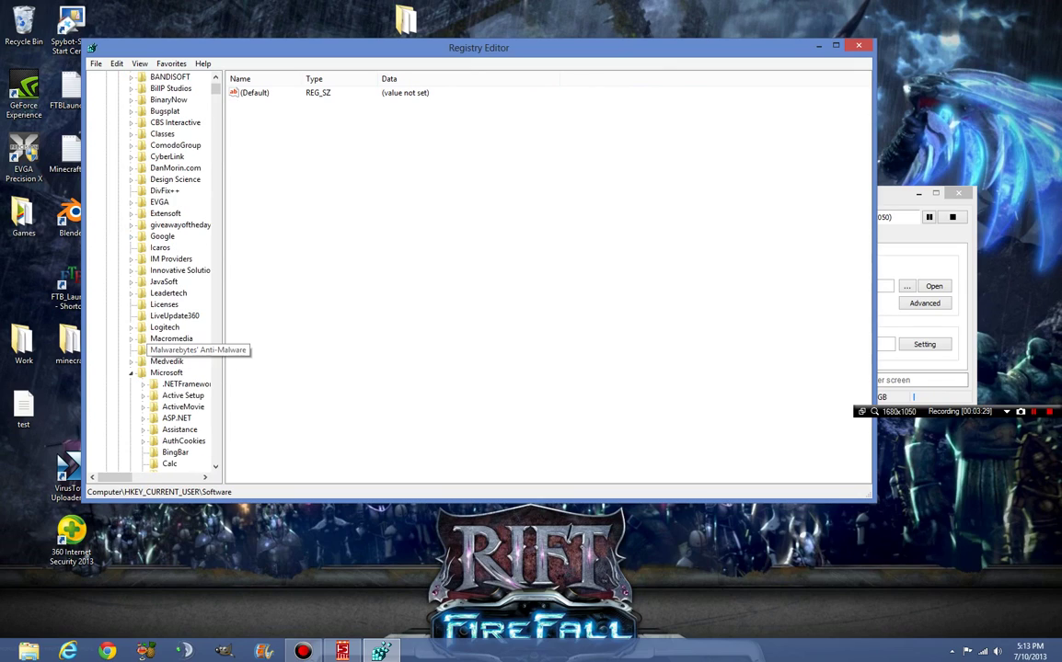
{"action": "left_click", "coordinate": [130, 373]}
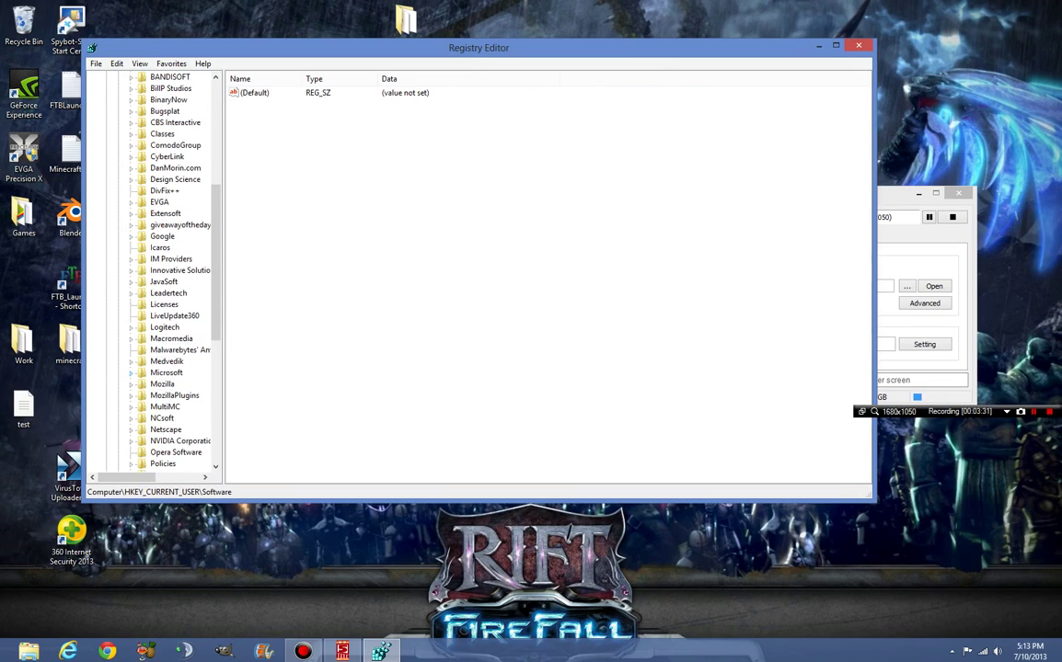
{"action": "left_click", "coordinate": [175, 350]}
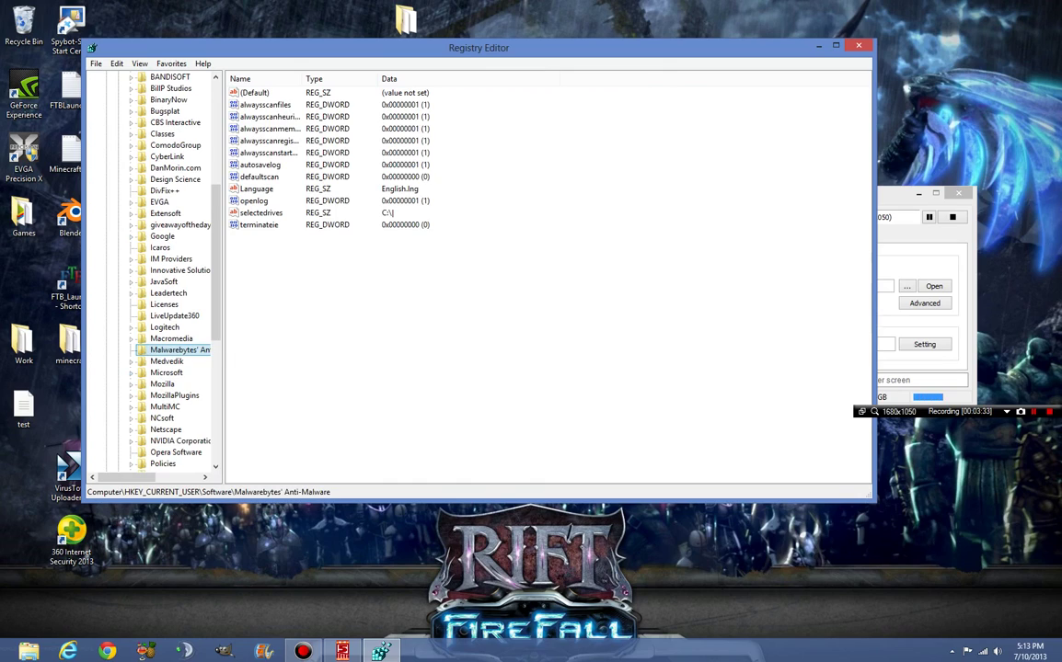
{"action": "key", "text": "Delete"}
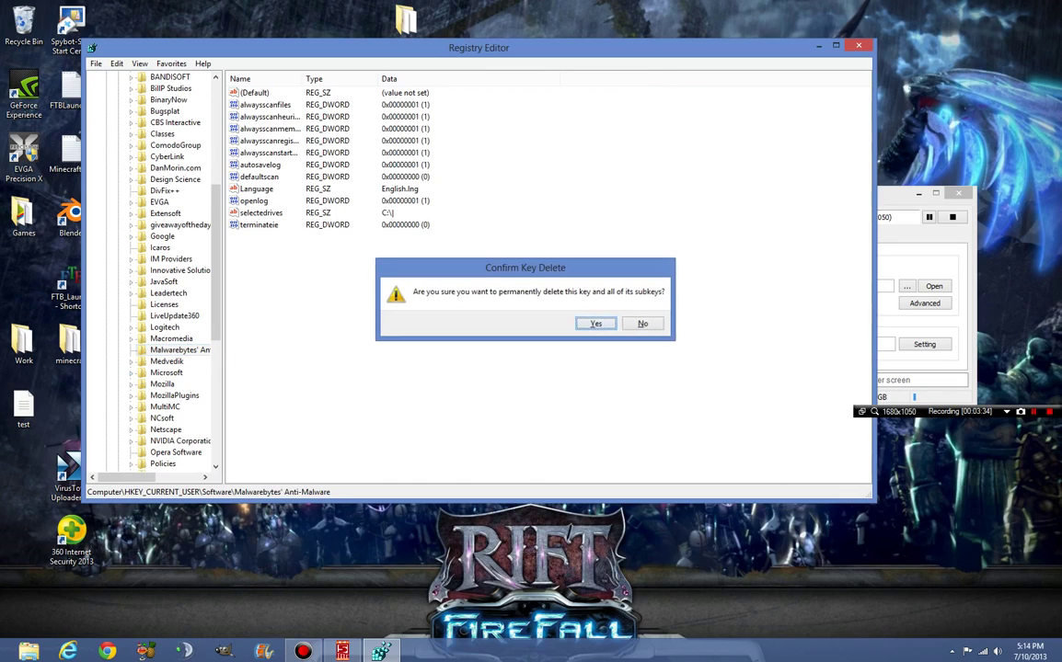
{"action": "key", "text": "Return"}
Step: Review the other program keys under HKEY_CURRENT_USER\Software for leftovers, and collapse the HKEY_CURRENT_USER branch
{"action": "scroll", "coordinate": [92, 47], "scroll_direction": "down", "scroll_amount": 2}
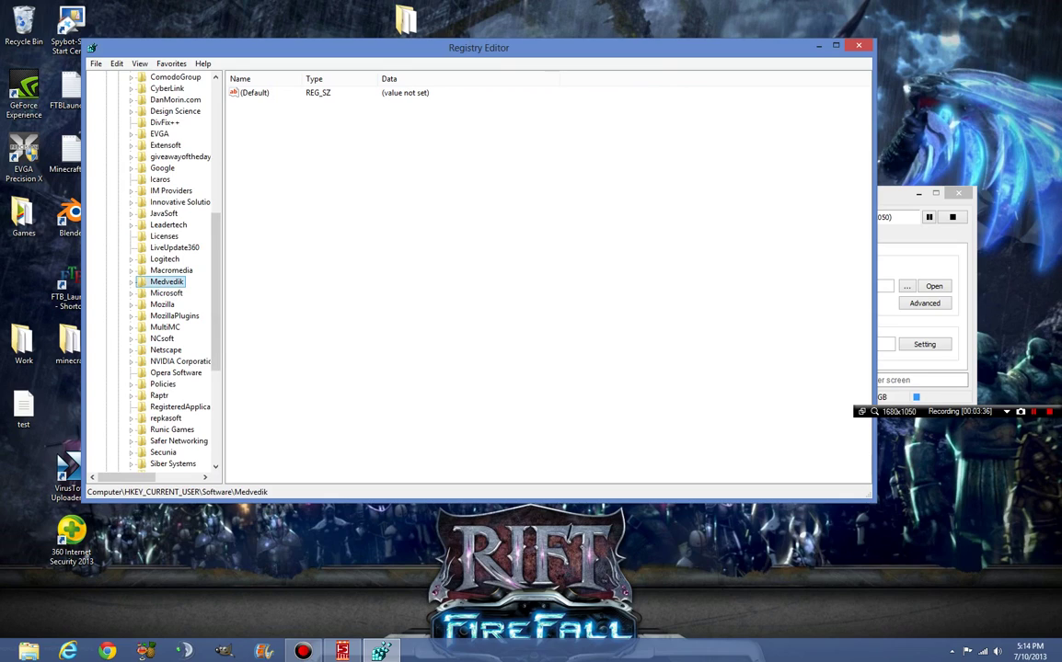
{"action": "scroll", "coordinate": [156, 276], "scroll_direction": "down", "scroll_amount": 6}
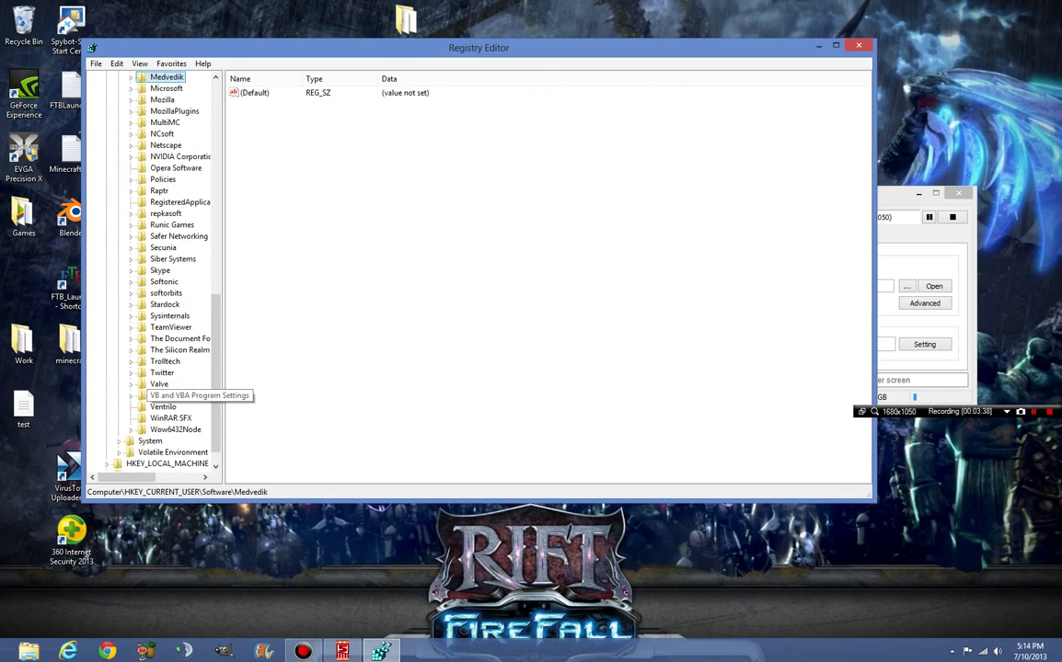
{"action": "scroll", "coordinate": [156, 276], "scroll_direction": "up", "scroll_amount": 5}
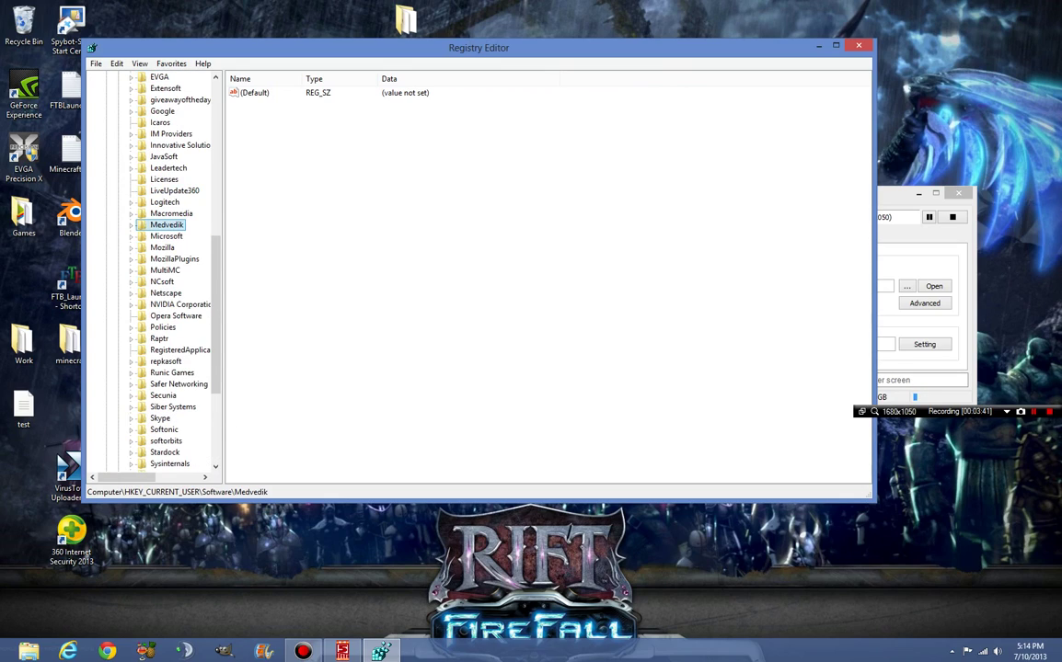
{"action": "scroll", "coordinate": [91, 47], "scroll_direction": "up", "scroll_amount": 11}
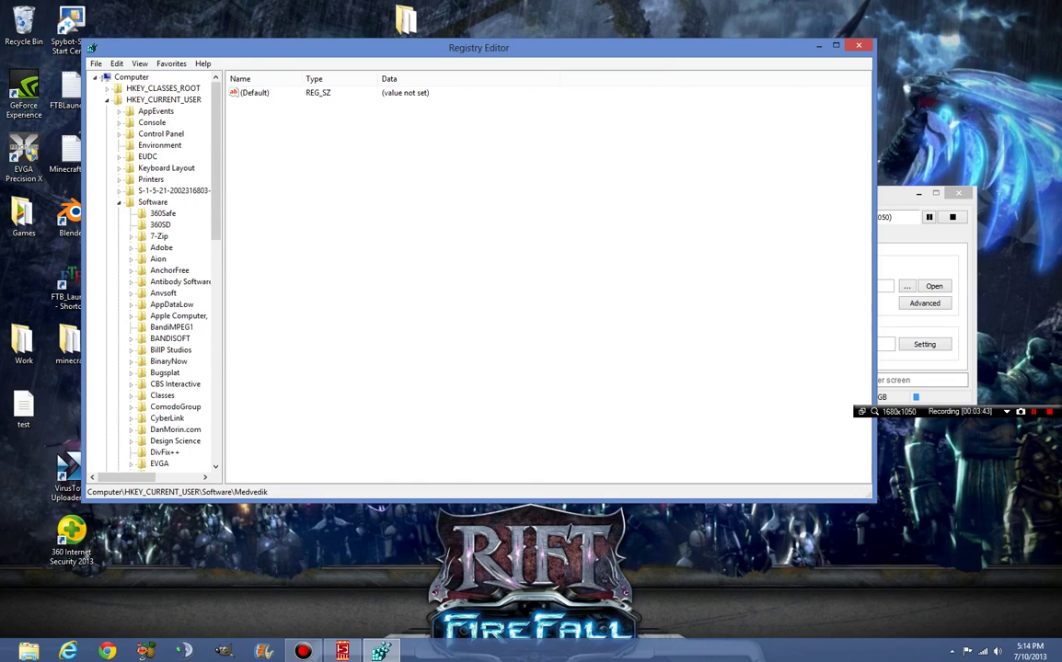
{"action": "left_click", "coordinate": [119, 202]}
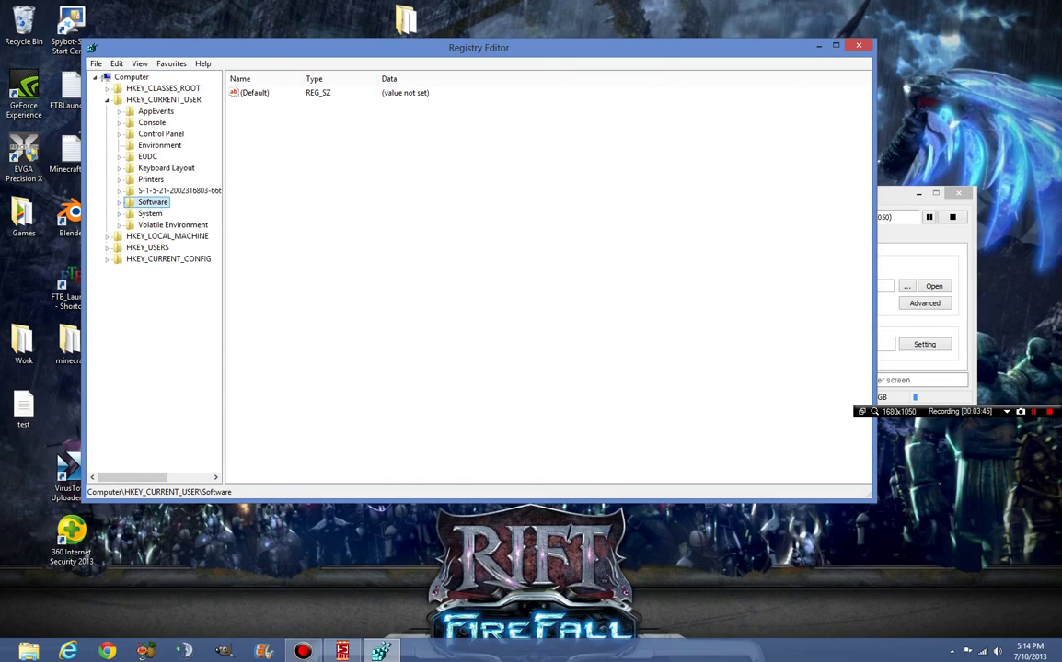
{"action": "key", "text": "Left"}
{"action": "key", "text": "Left"}
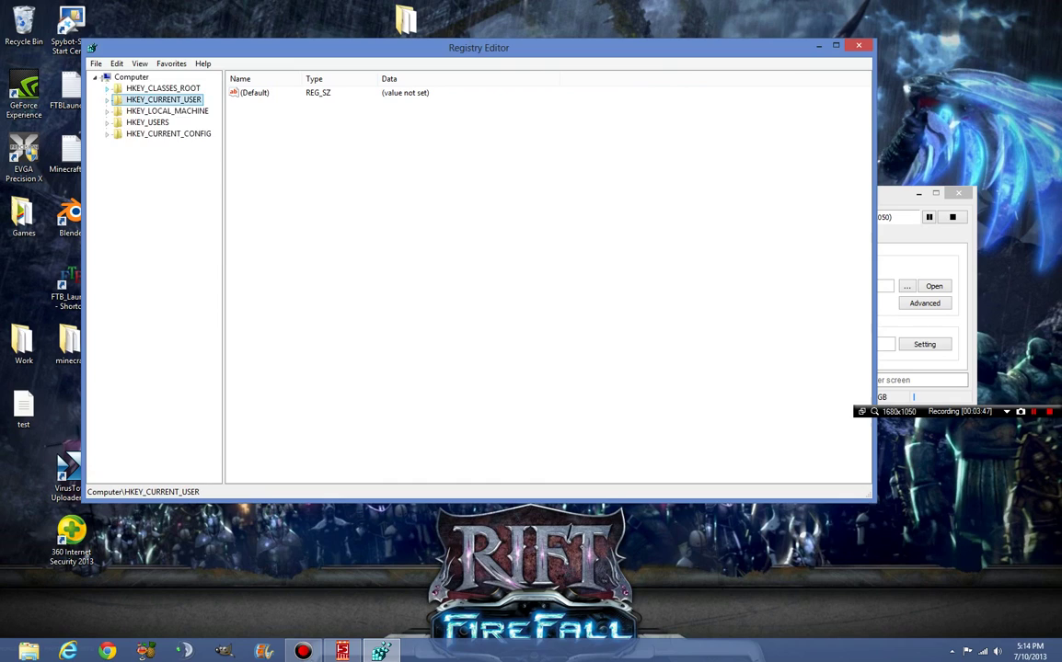
Step: Look through the HKEY_CLASSES_ROOT keys around the letter M for Malwarebytes leftovers, and collapse the branch
{"action": "left_click", "coordinate": [107, 89]}
{"action": "scroll", "coordinate": [153, 276], "scroll_direction": "down", "scroll_amount": 20}
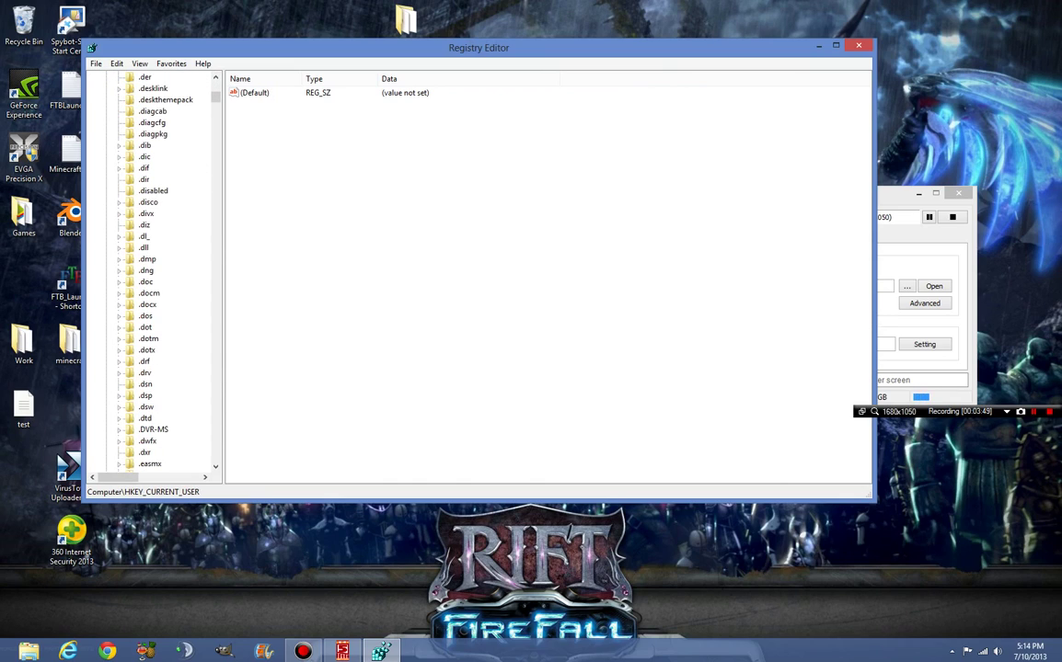
{"action": "scroll", "coordinate": [155, 276], "scroll_direction": "down", "scroll_amount": 20}
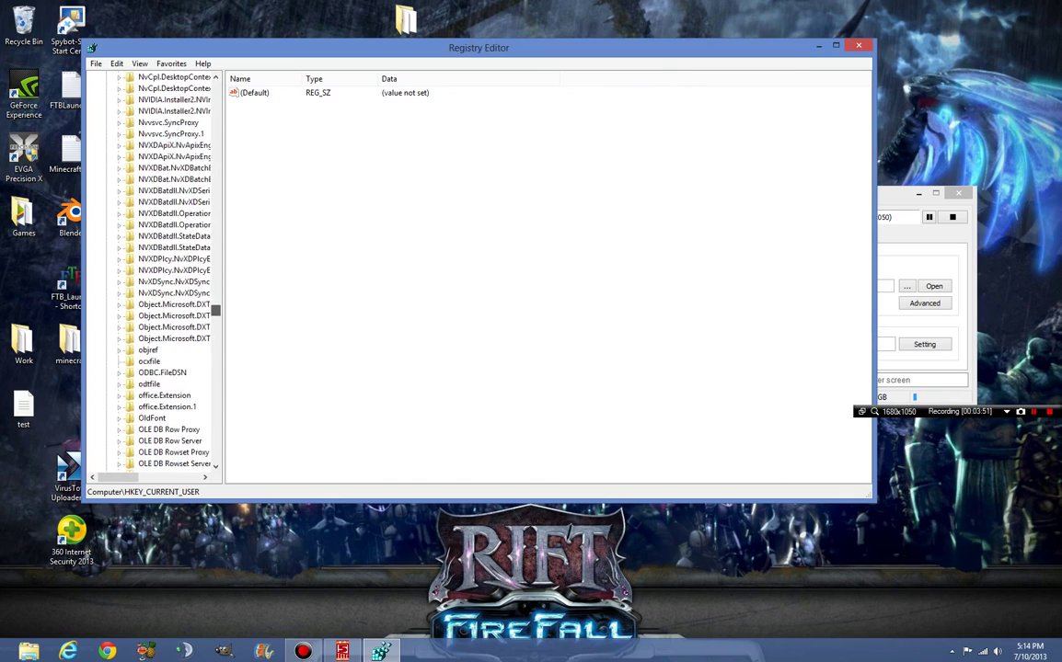
{"action": "scroll", "coordinate": [154, 276], "scroll_direction": "up", "scroll_amount": 10}
{"action": "mouse_move", "coordinate": [216, 280]}
{"action": "left_mouse_down"}
{"action": "mouse_move", "coordinate": [215, 237]}
{"action": "mouse_move", "coordinate": [215, 261]}
{"action": "left_mouse_up"}
{"action": "scroll", "coordinate": [154, 276], "scroll_direction": "up", "scroll_amount": 15}
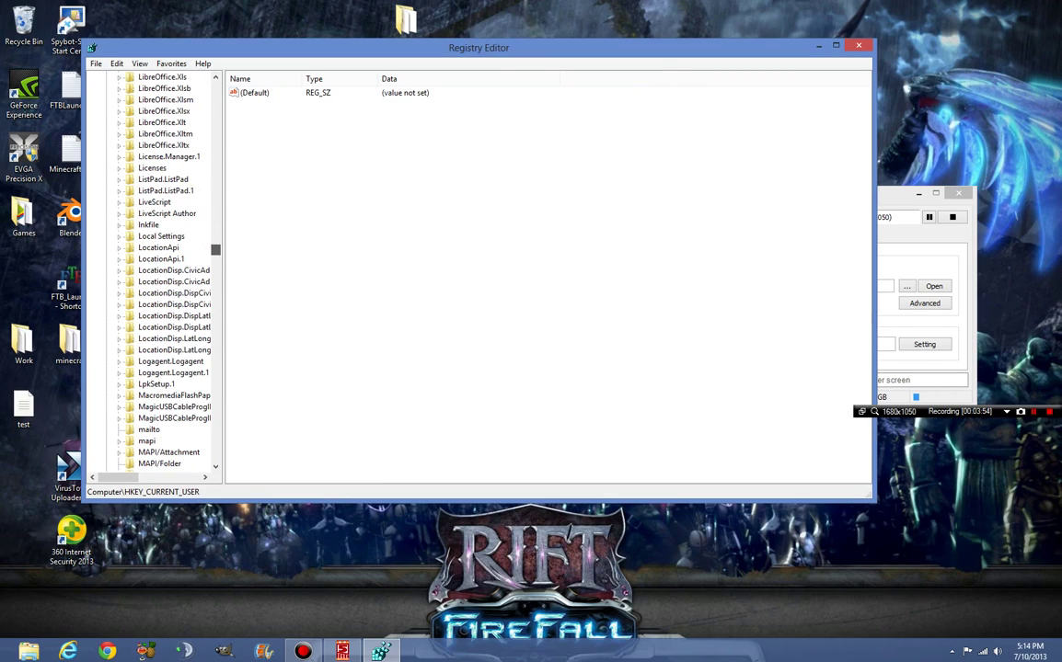
{"action": "scroll", "coordinate": [155, 276], "scroll_direction": "down", "scroll_amount": 8}
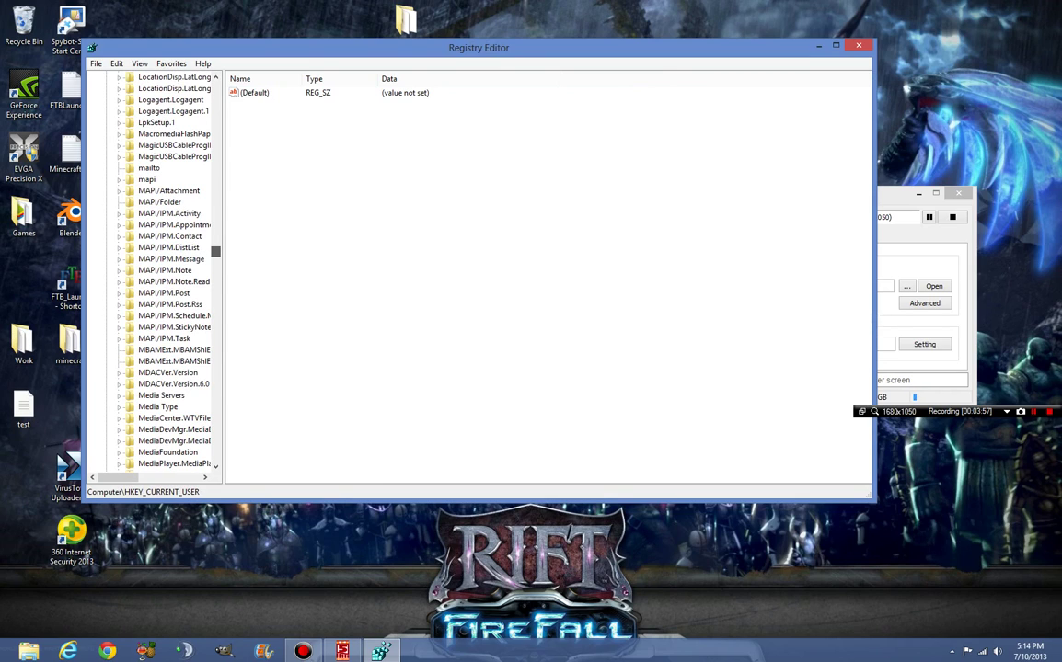
{"action": "scroll", "coordinate": [155, 276], "scroll_direction": "up", "scroll_amount": 20}
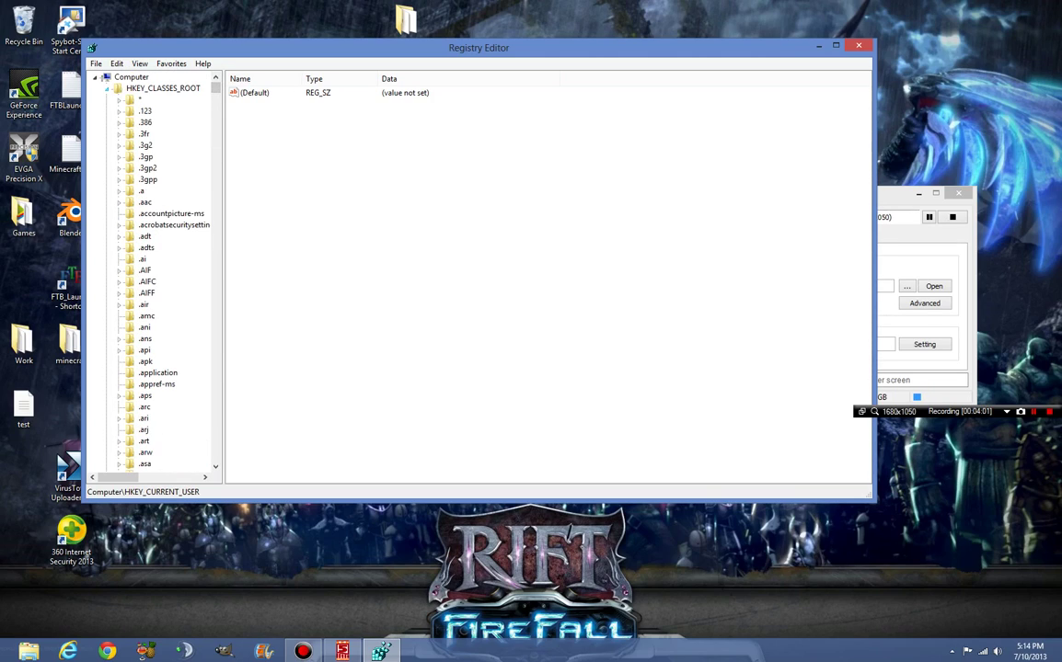
{"action": "left_click", "coordinate": [107, 88]}
Step: Check the top-level keys inside HKEY_USERS and HKEY_CURRENT_CONFIG, leaving both branches collapsed
{"action": "left_click", "coordinate": [107, 122]}
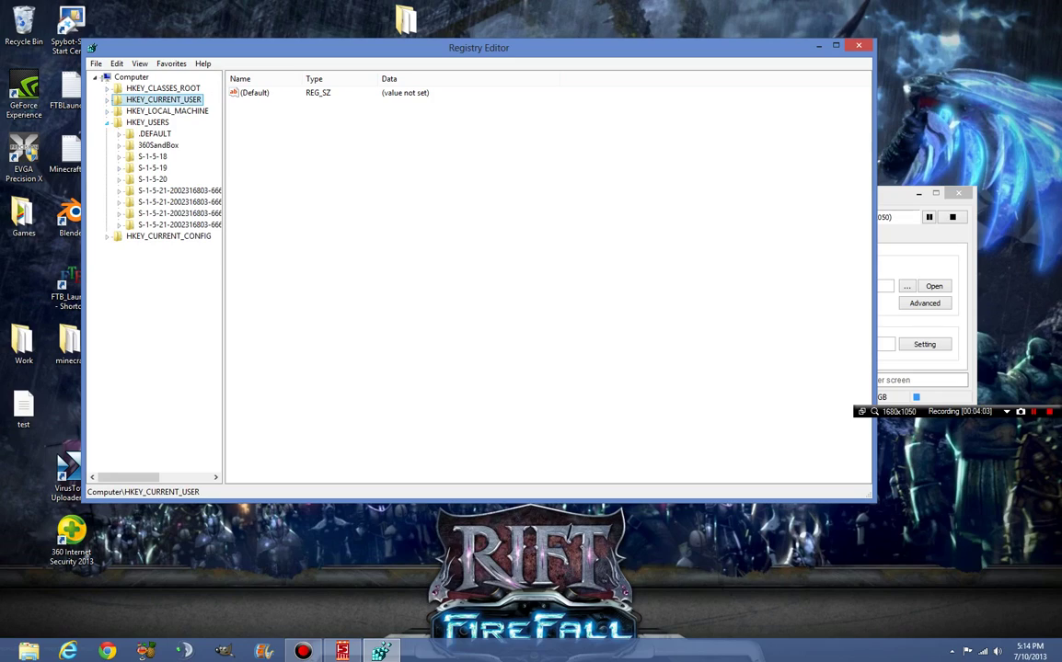
{"action": "left_click", "coordinate": [107, 122]}
{"action": "left_click", "coordinate": [107, 133]}
{"action": "left_click", "coordinate": [107, 133]}
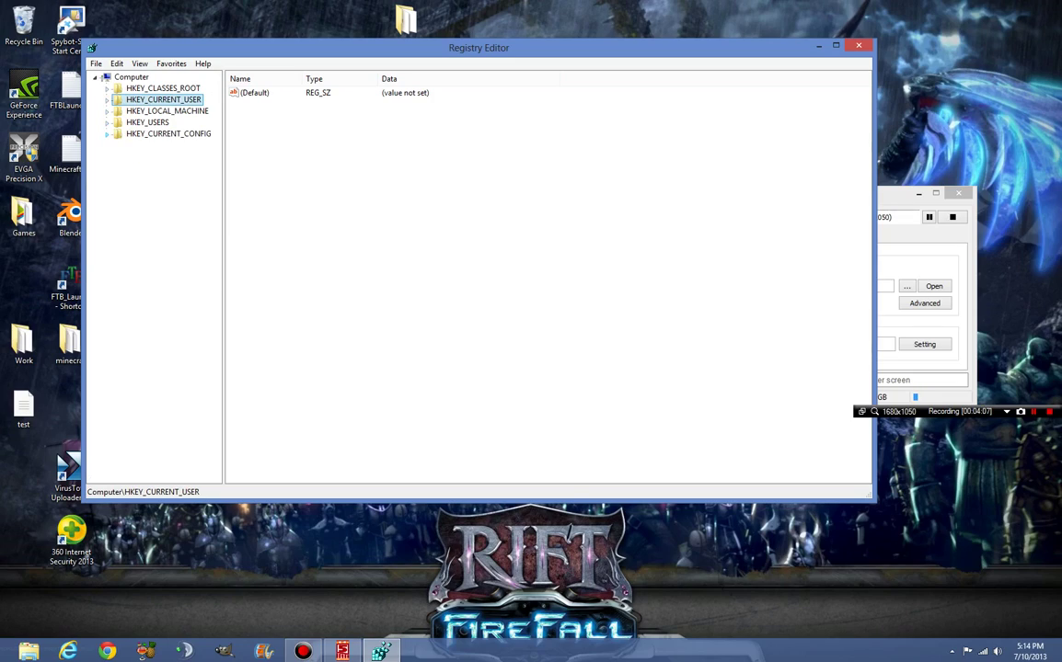
{"action": "left_click", "coordinate": [107, 133]}
{"action": "left_click", "coordinate": [107, 134]}
{"action": "left_click", "coordinate": [107, 134]}
{"action": "left_click", "coordinate": [107, 134]}
{"action": "left_click", "coordinate": [107, 122]}
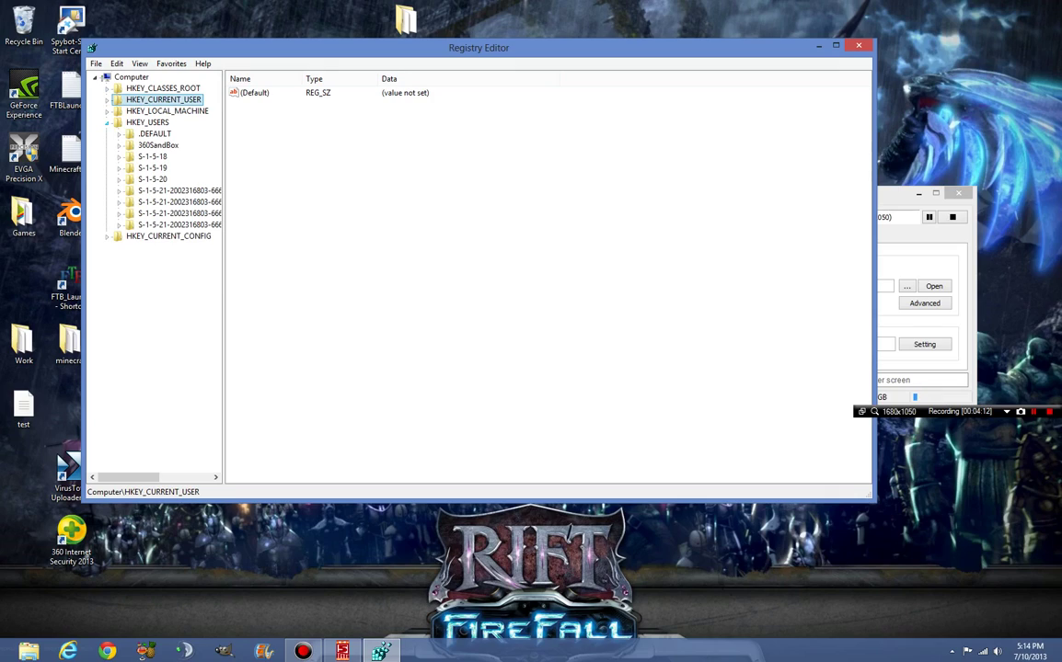
{"action": "left_click", "coordinate": [107, 123]}
Step: Delete the BitDefender Parental Control and Bitdefender Parental Control 2013 keys from HKEY_LOCAL_MACHINE\SOFTWARE
{"action": "left_click", "coordinate": [107, 110]}
{"action": "left_click", "coordinate": [119, 168]}
{"action": "scroll", "coordinate": [149, 276], "scroll_direction": "down", "scroll_amount": 1}
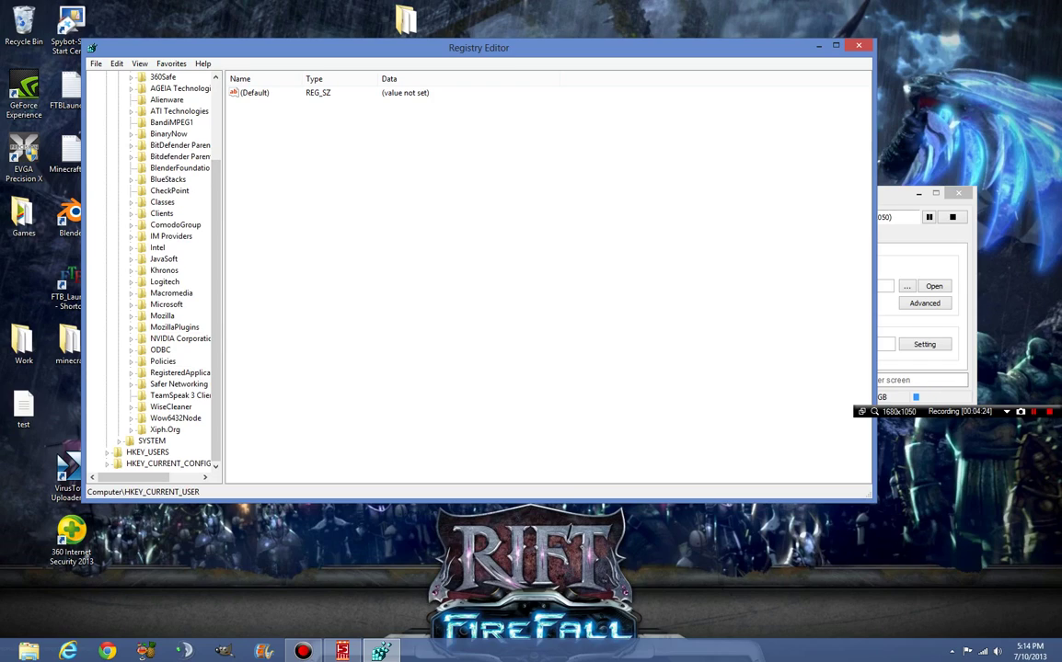
{"action": "scroll", "coordinate": [174, 270], "scroll_direction": "up", "scroll_amount": 3}
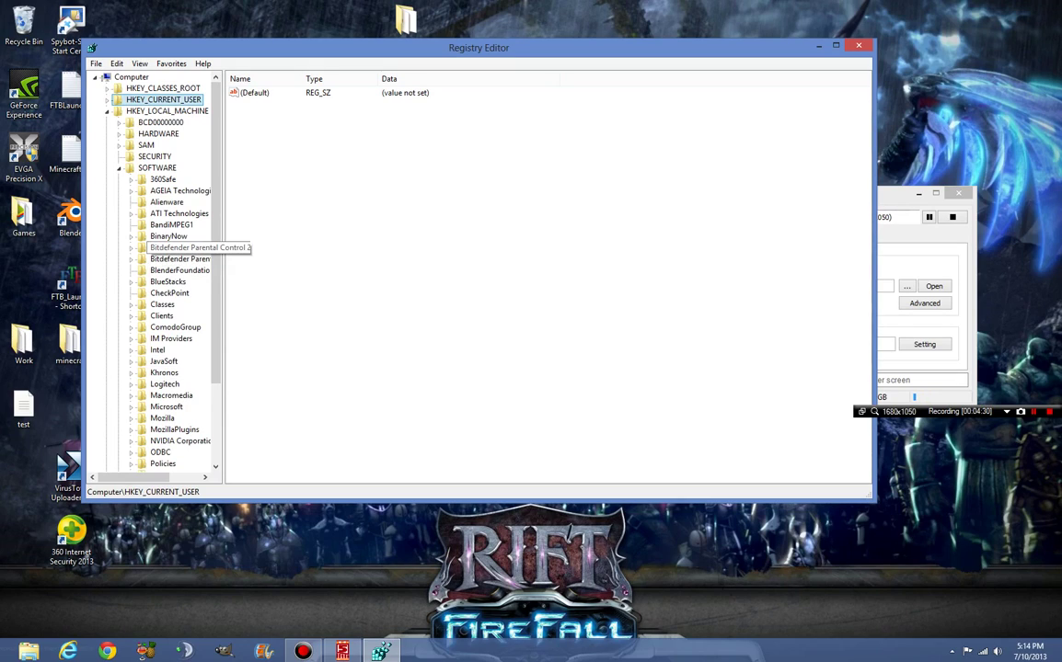
{"action": "left_click", "coordinate": [175, 248]}
{"action": "key", "text": "Delete"}
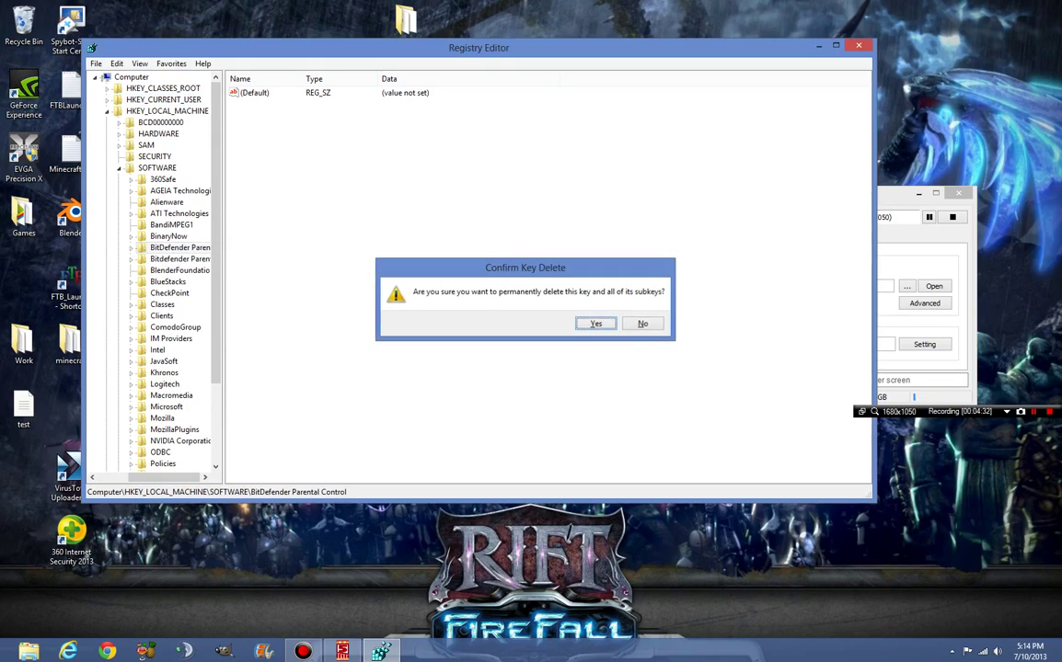
{"action": "key", "text": "Return"}
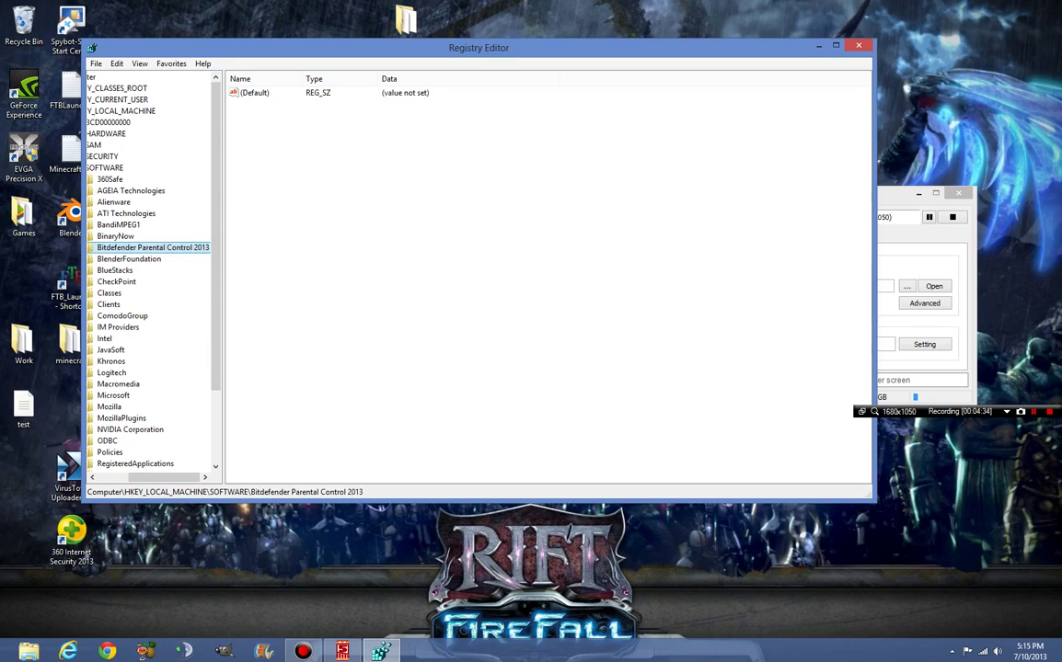
{"action": "key", "text": "Delete"}
{"action": "key", "text": "Return"}
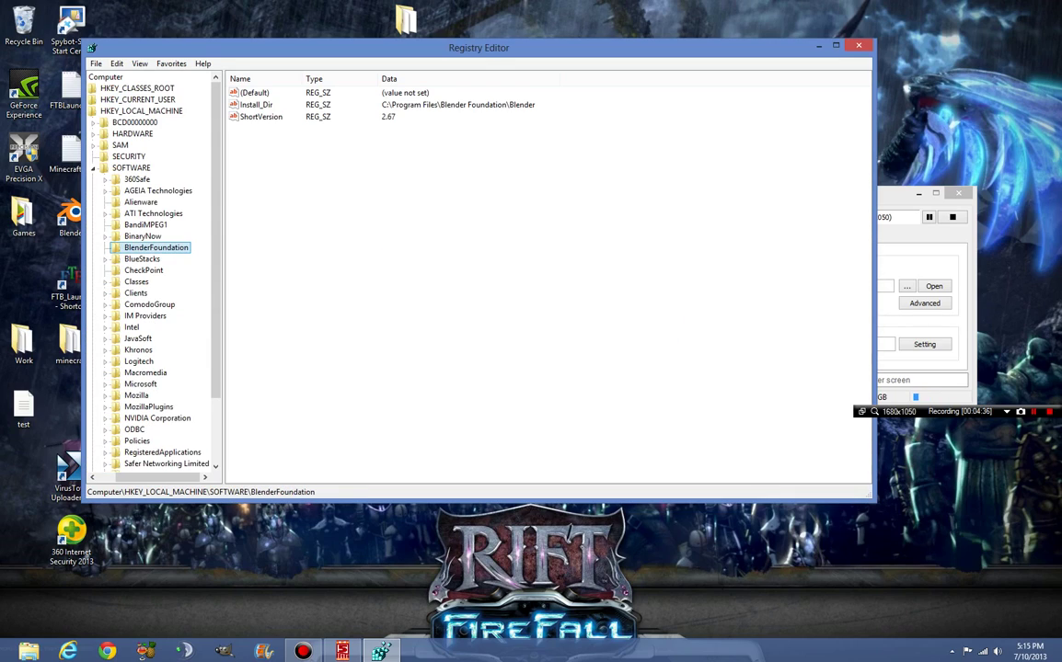